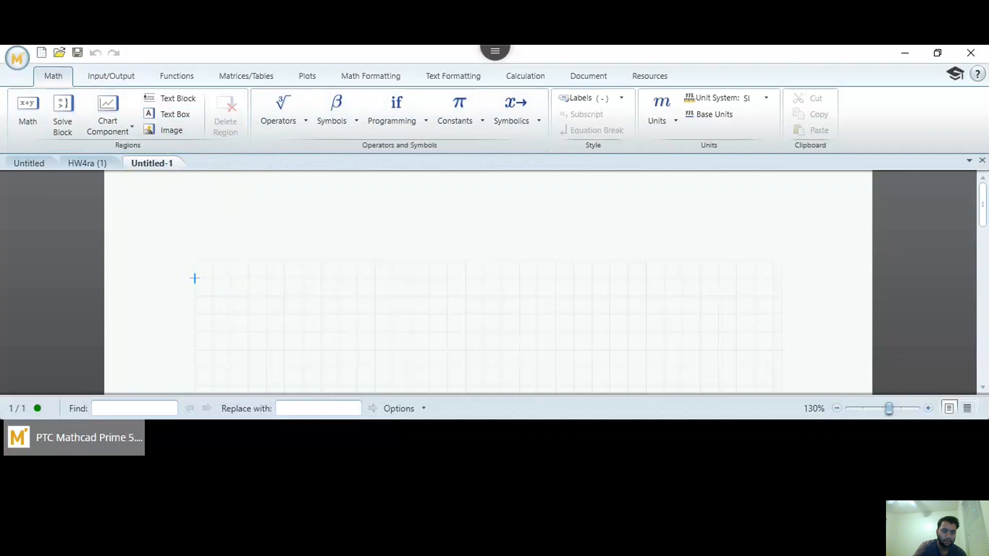
Step: Start the problem statement on the first row with separate math regions reading "1.", "if", "force", "is" and "20 N"
click(213, 280)
text(1.)
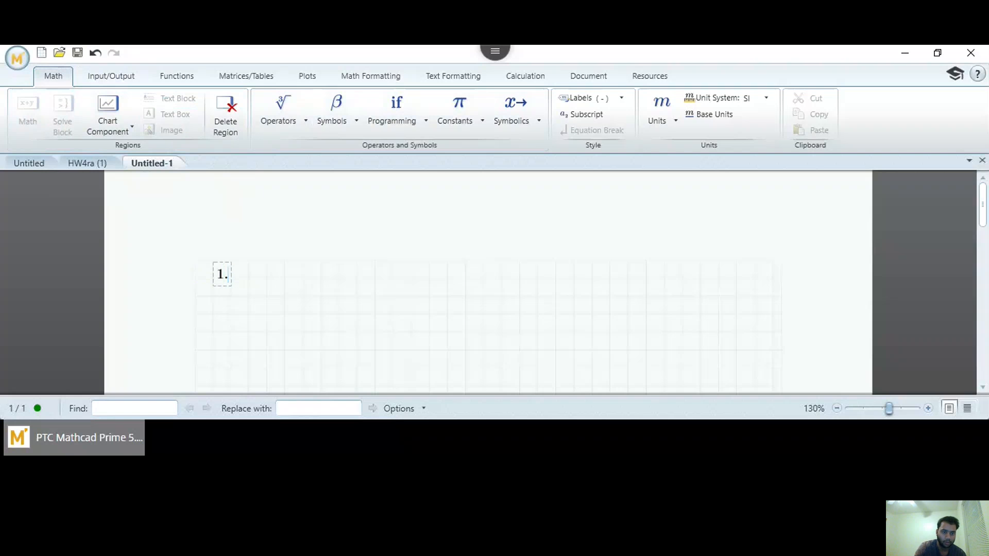
click(247, 278)
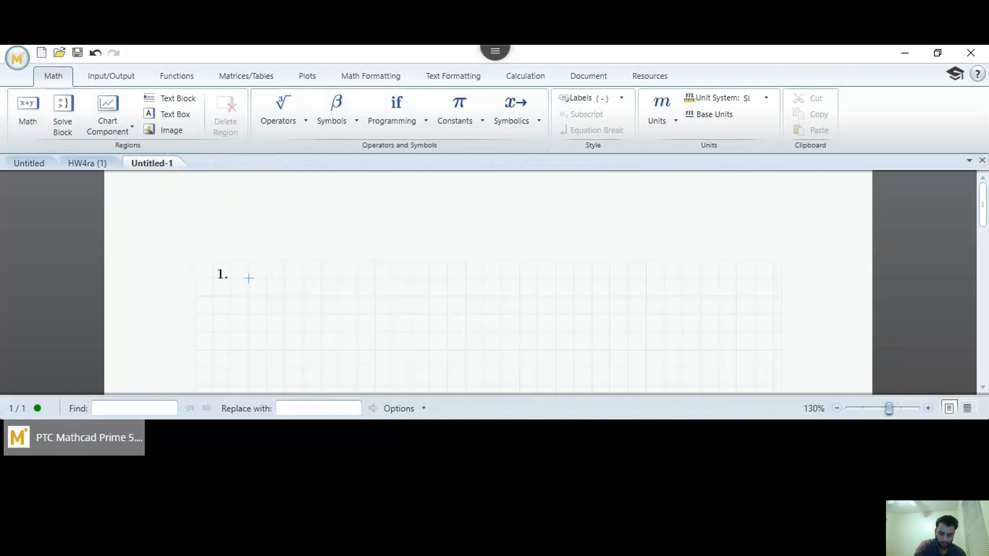
text(if)
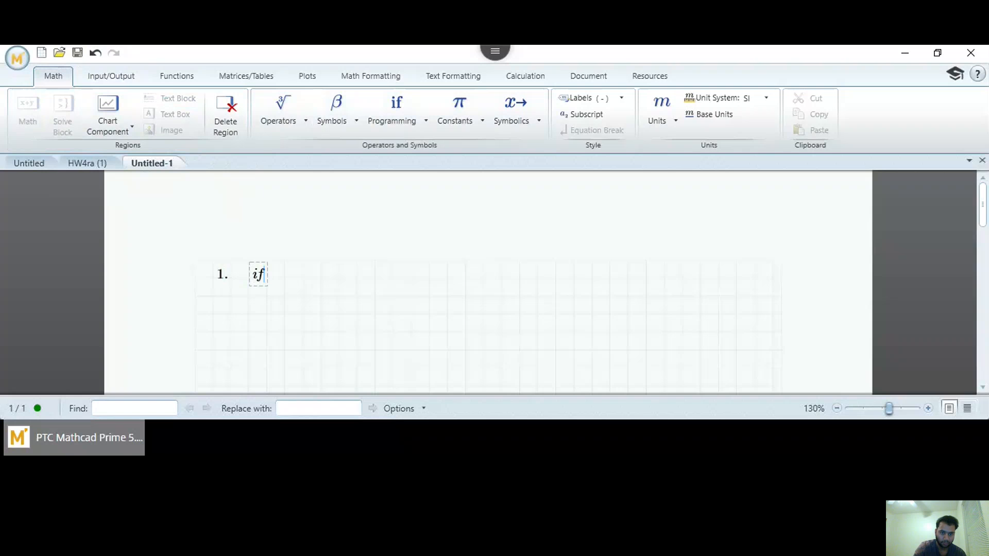
click(282, 280)
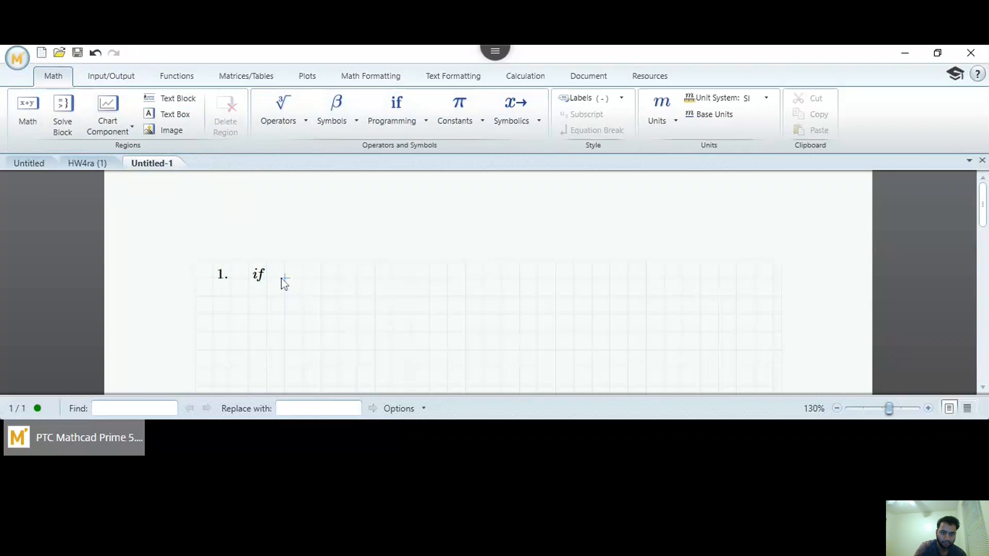
text(force)
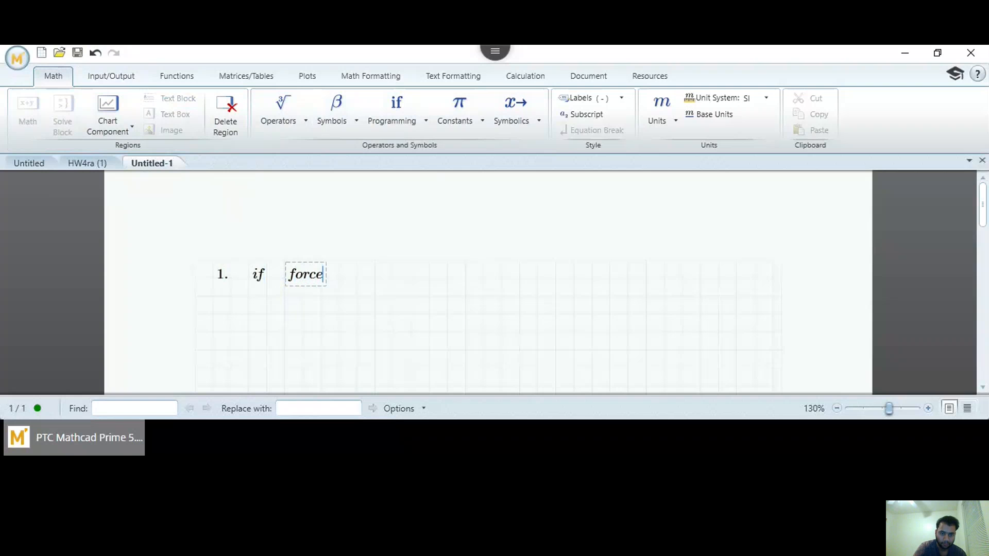
click(347, 279)
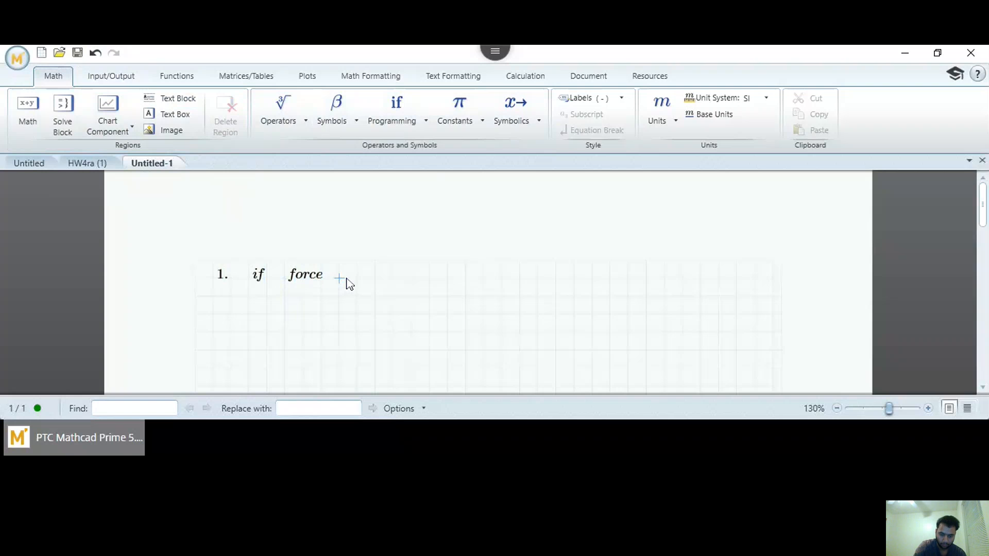
text(is)
click(380, 281)
text(20·n)
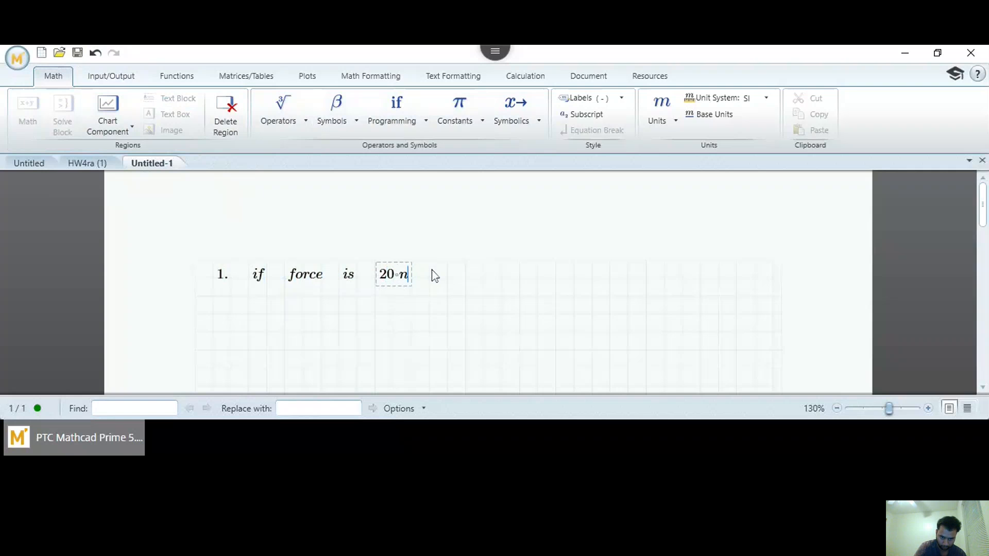
key(BackSpace)
text(N)
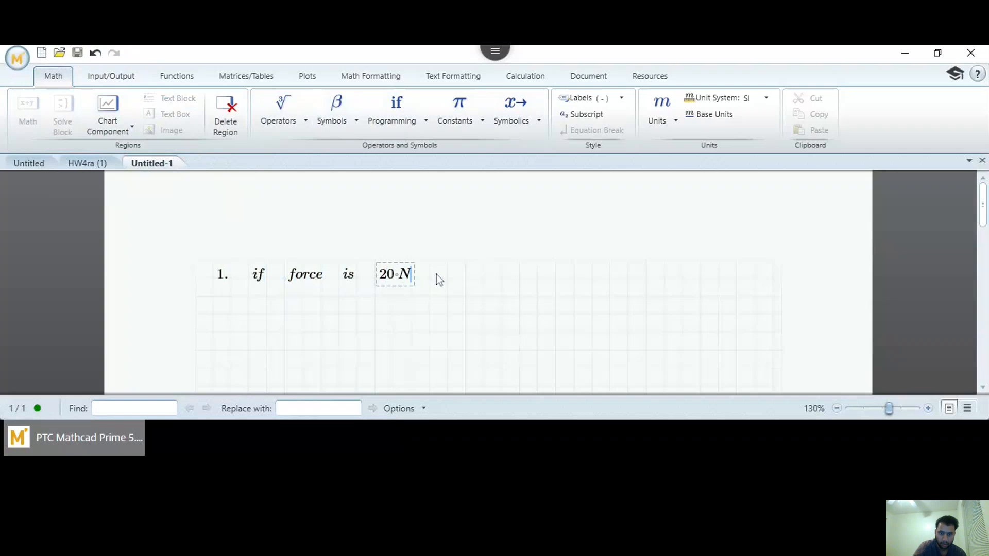
Step: Continue the first row of the problem statement with separate regions reading "and", "distance", "is", "2 m", "then" and "what"
click(438, 280)
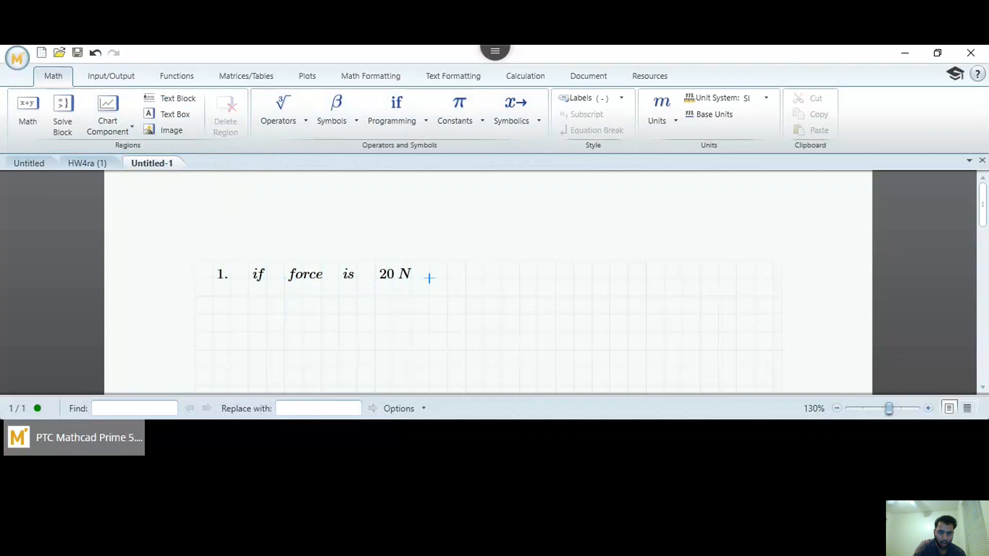
text(and)
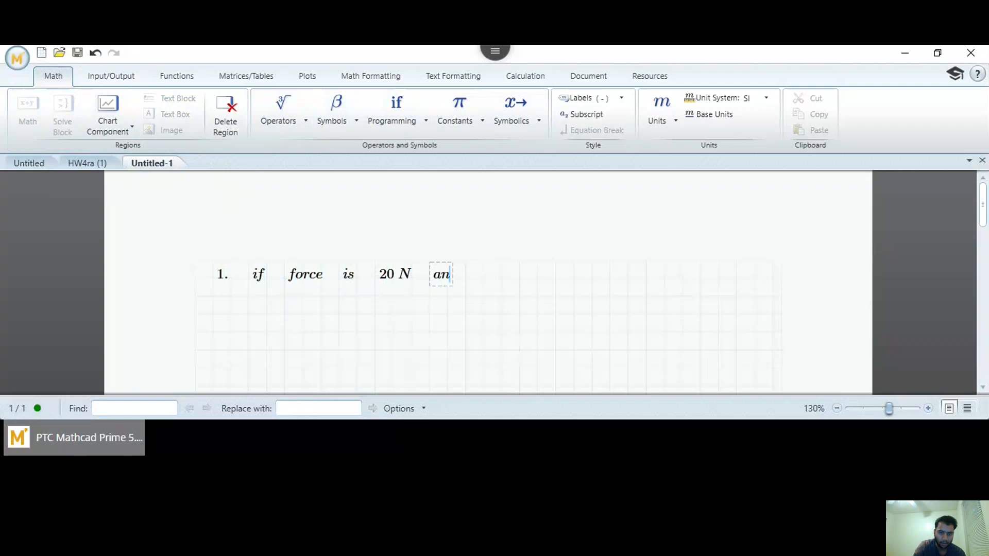
click(483, 281)
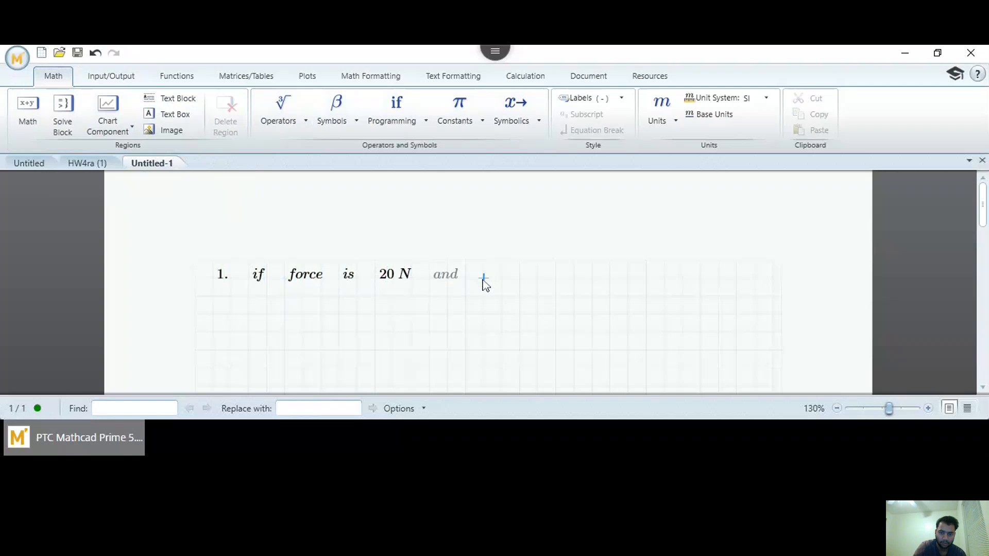
text(distance)
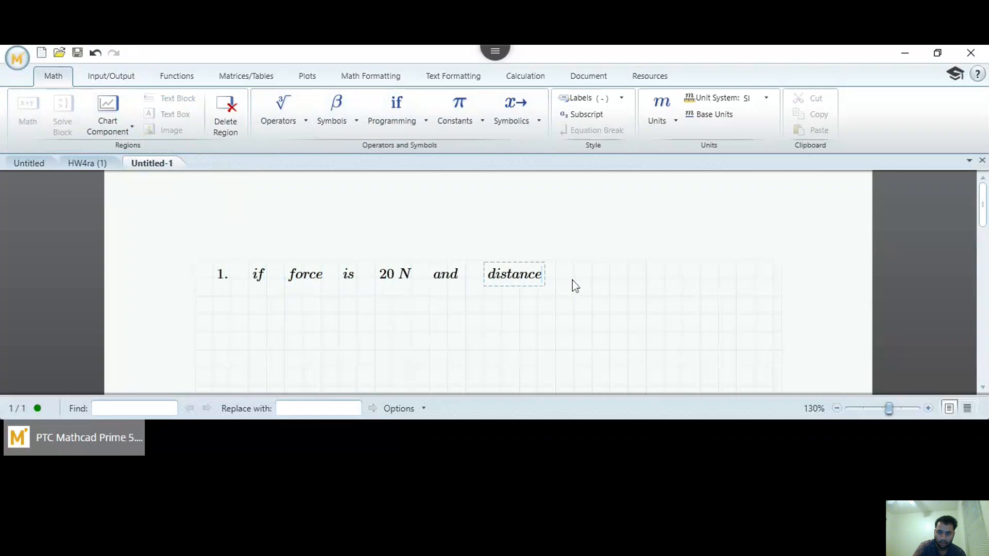
click(572, 279)
text(is)
click(626, 280)
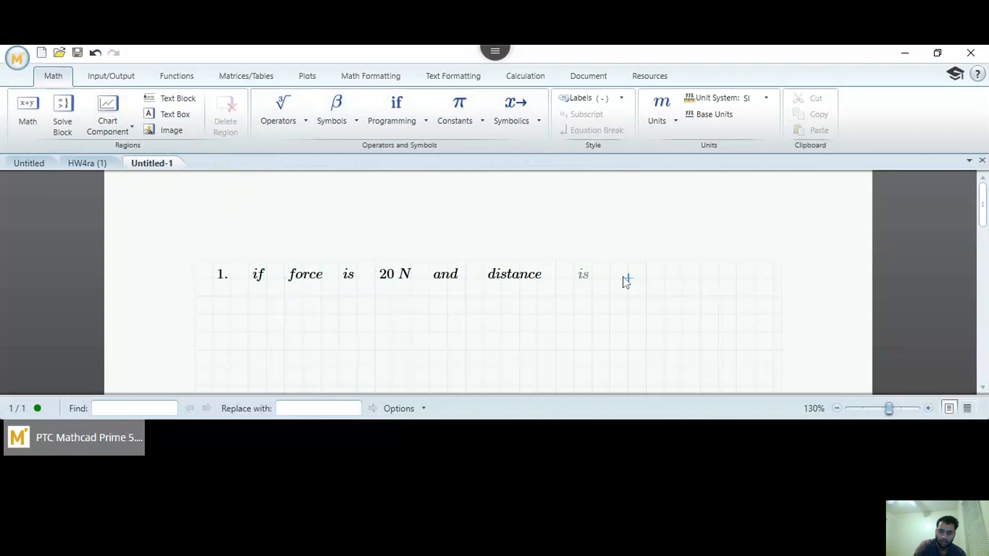
text(2*m)
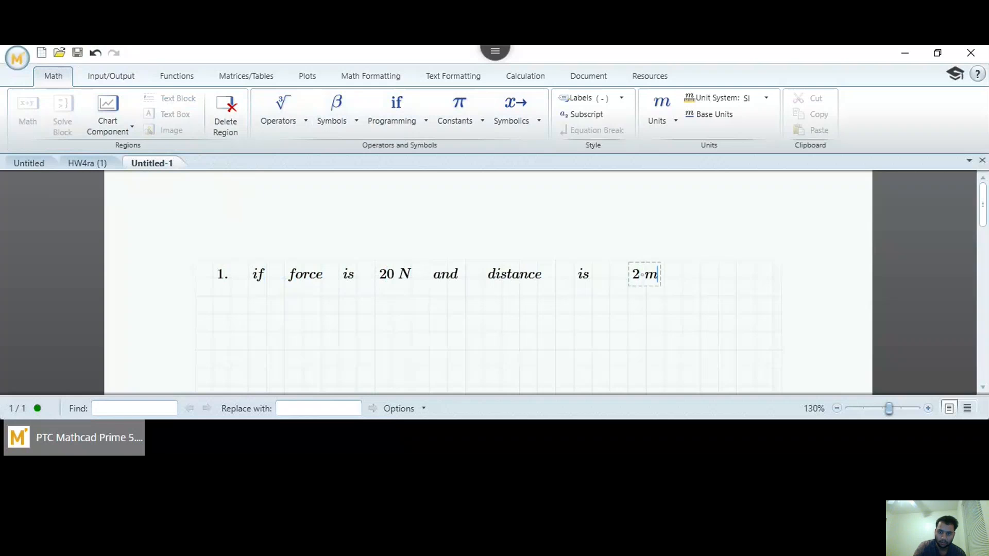
click(678, 280)
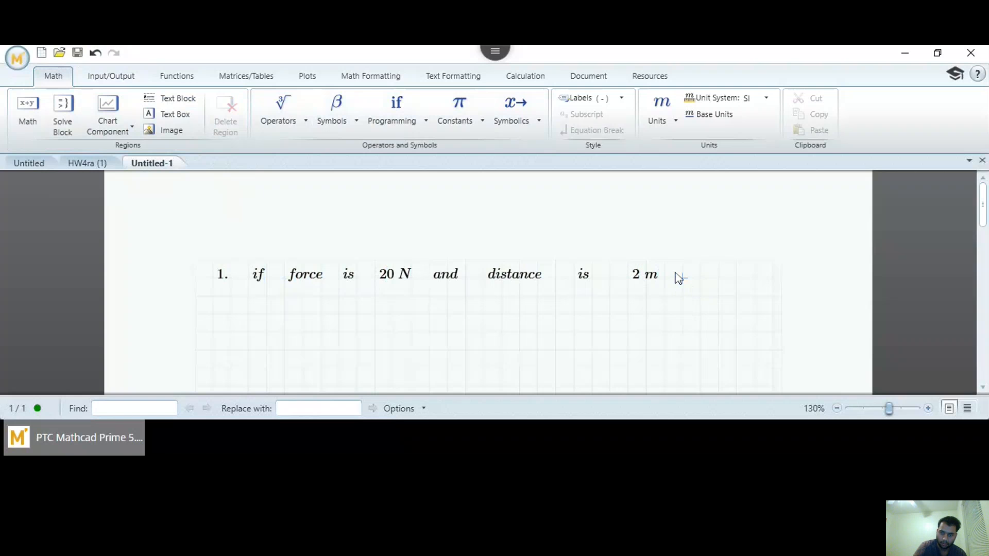
text(then)
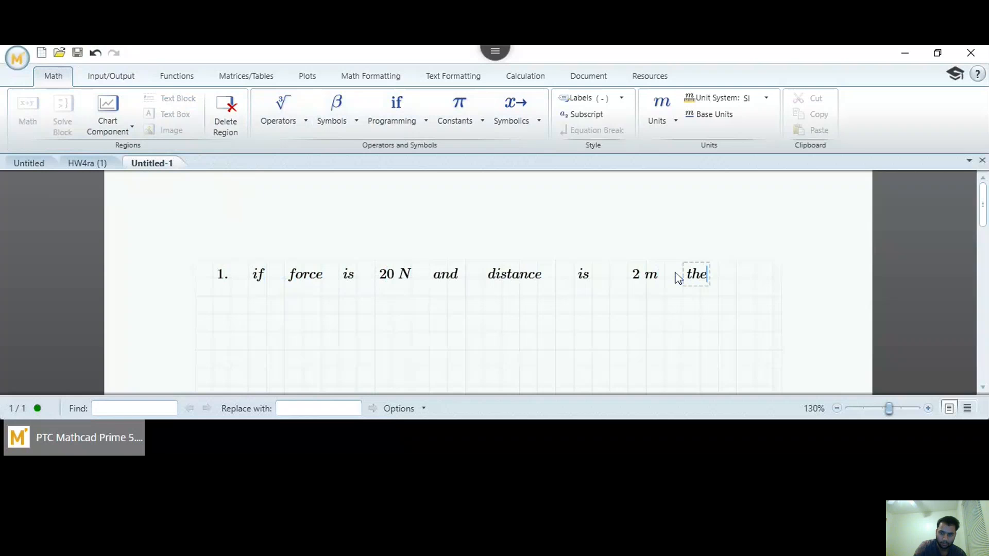
click(740, 280)
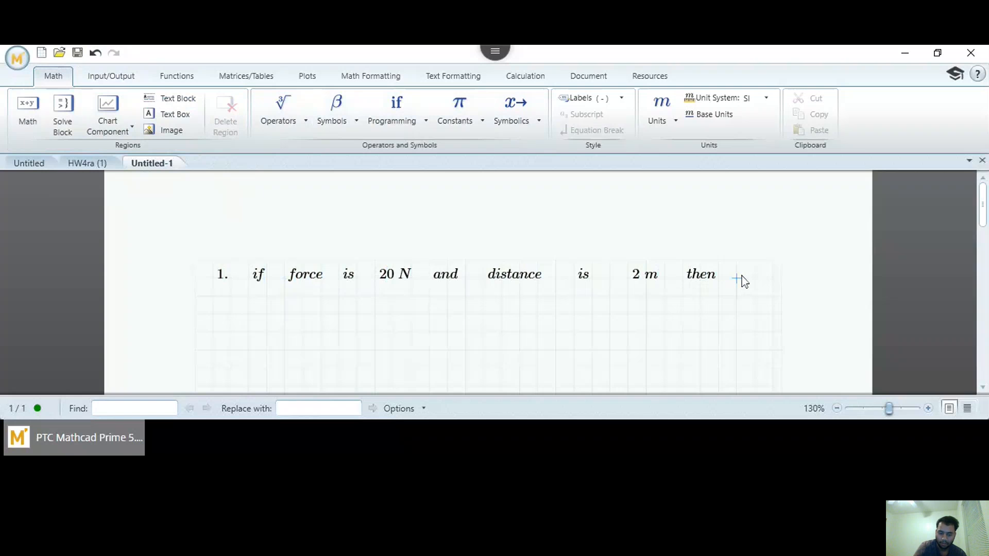
text(what)
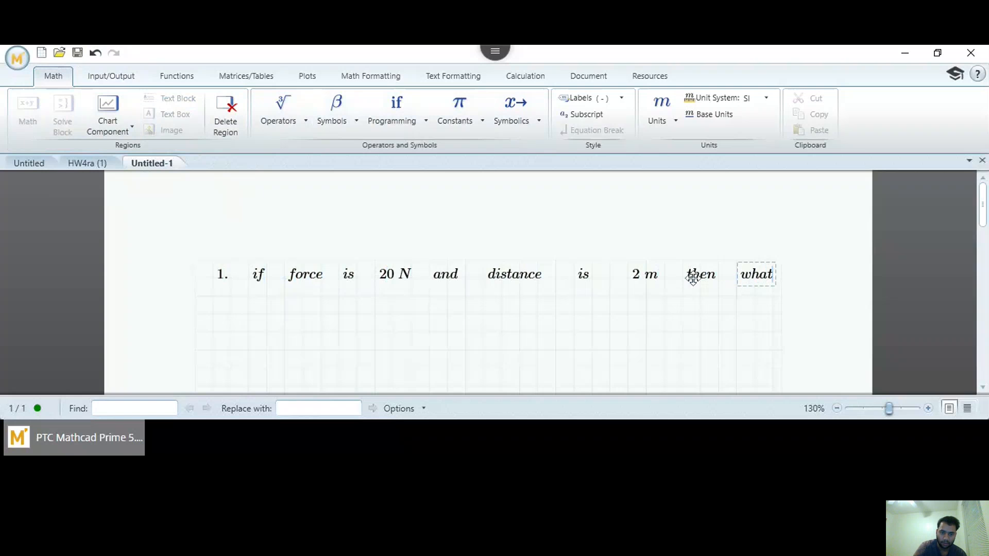
Step: Complete the problem statement on the second row with separate regions reading "is", "work", "done", "on" and "body."
click(252, 299)
text(is)
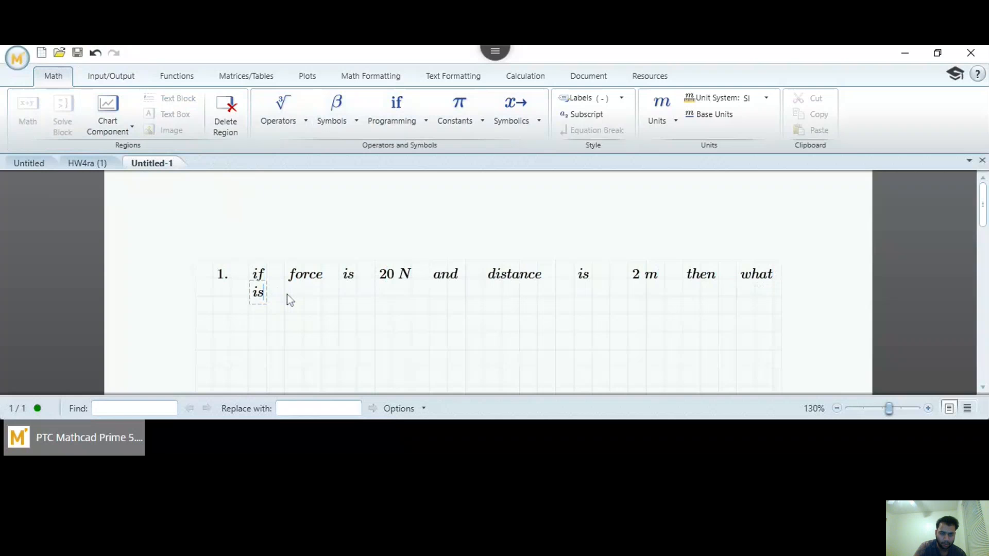
click(287, 296)
text(work)
click(344, 299)
text(done)
click(399, 298)
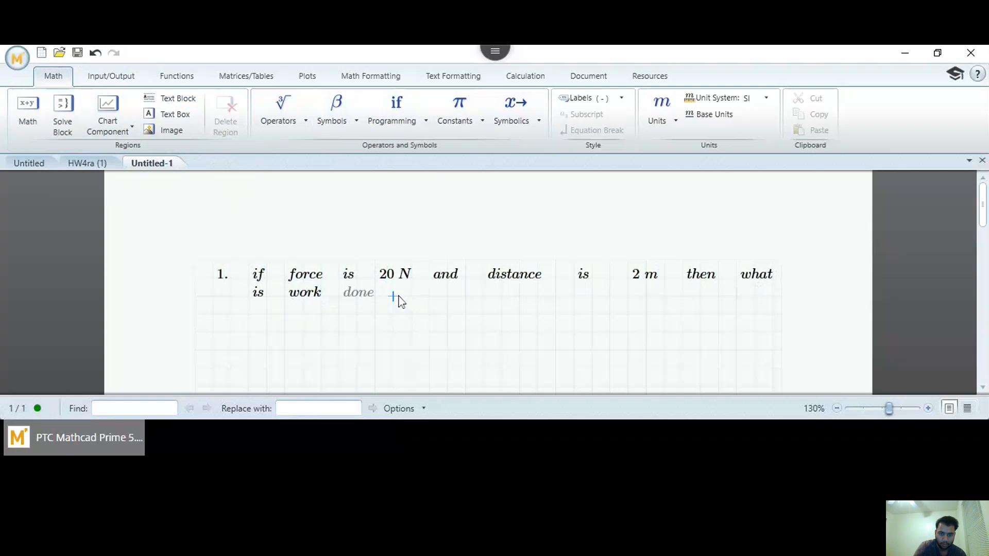
text(on)
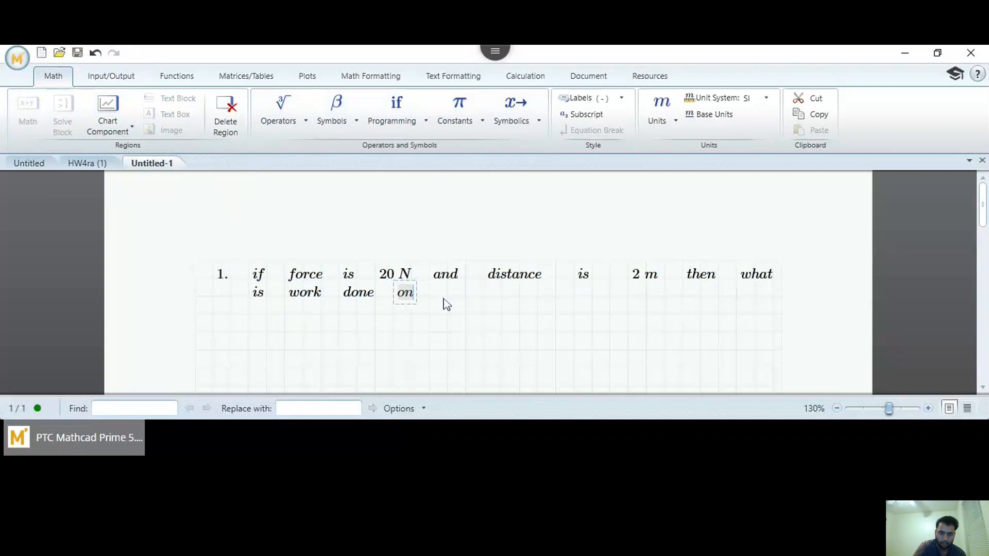
click(441, 295)
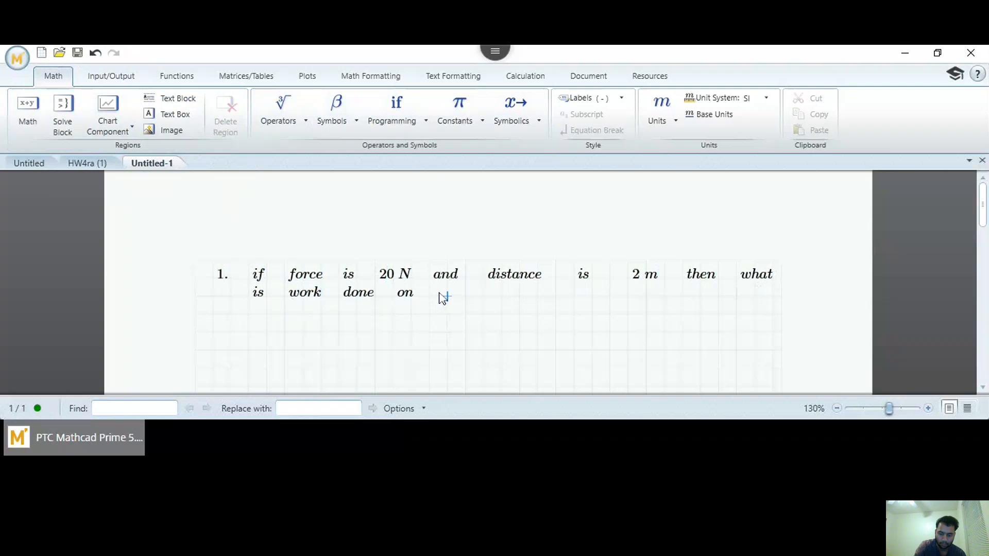
text(body.)
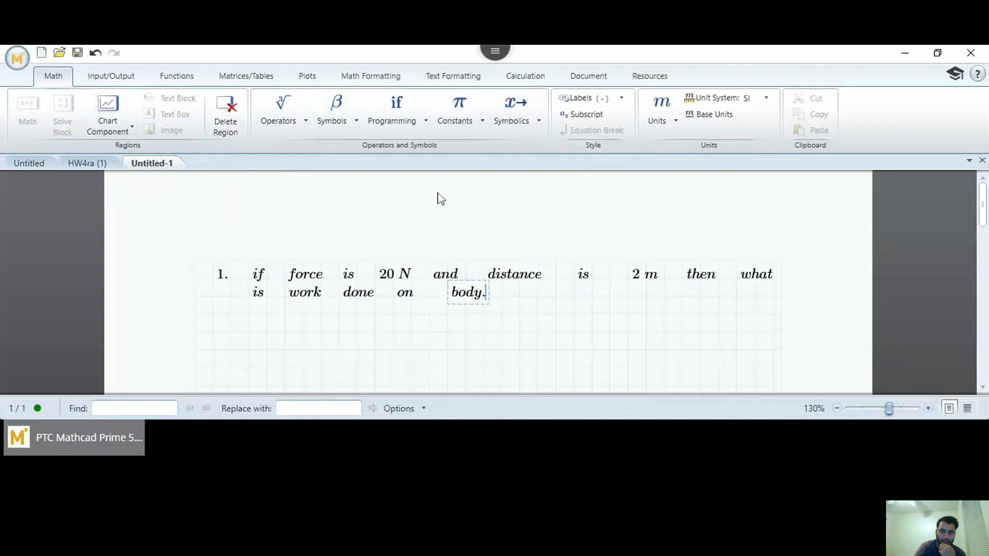
click(454, 79)
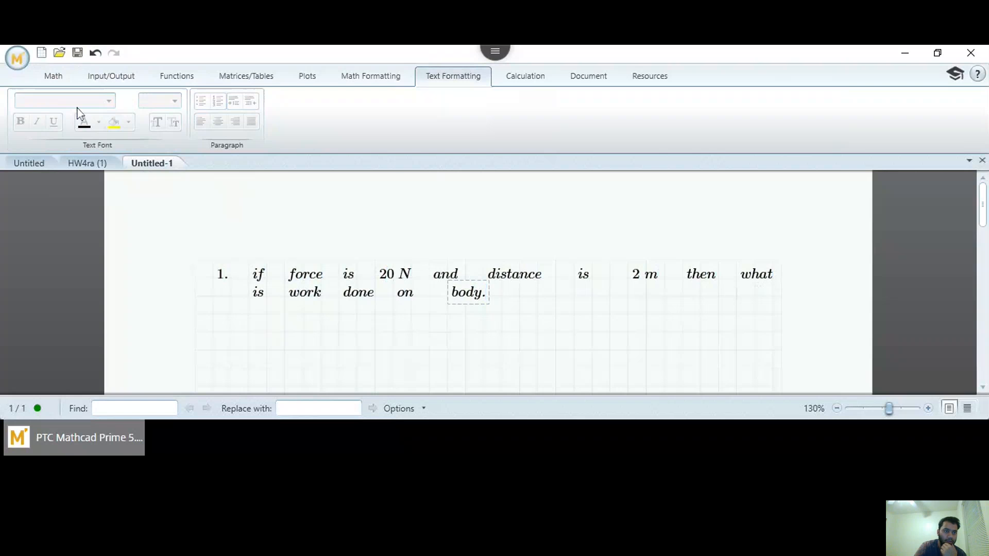
click(53, 78)
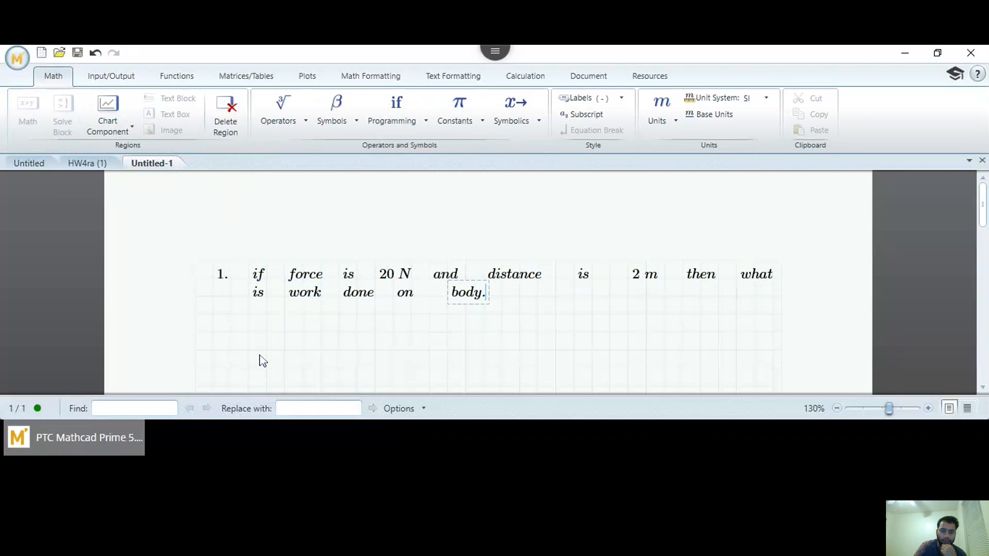
Step: Define the variable F as 20·N with the definition operator in a new region below the problem statement
click(260, 355)
text(F)
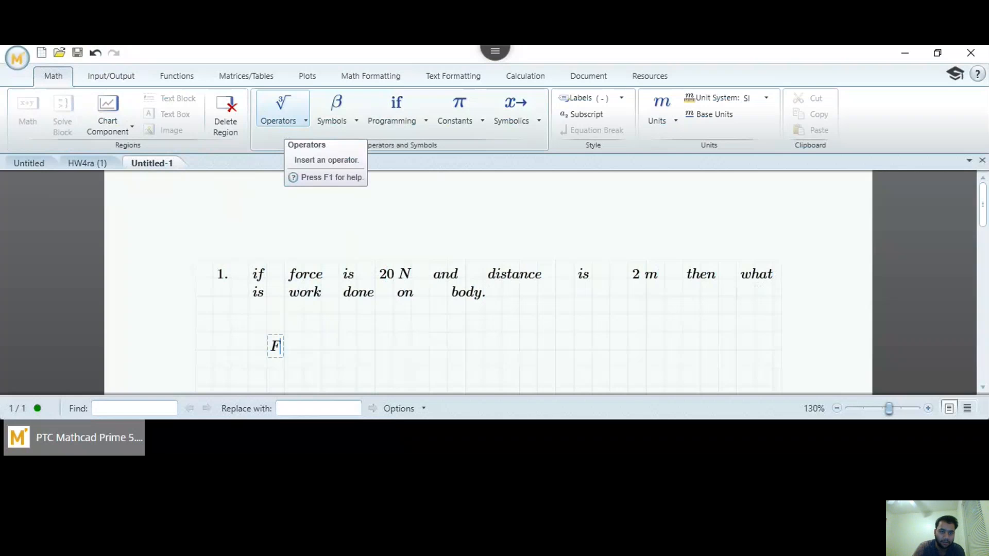
click(287, 124)
scroll(401, 329, down, 3)
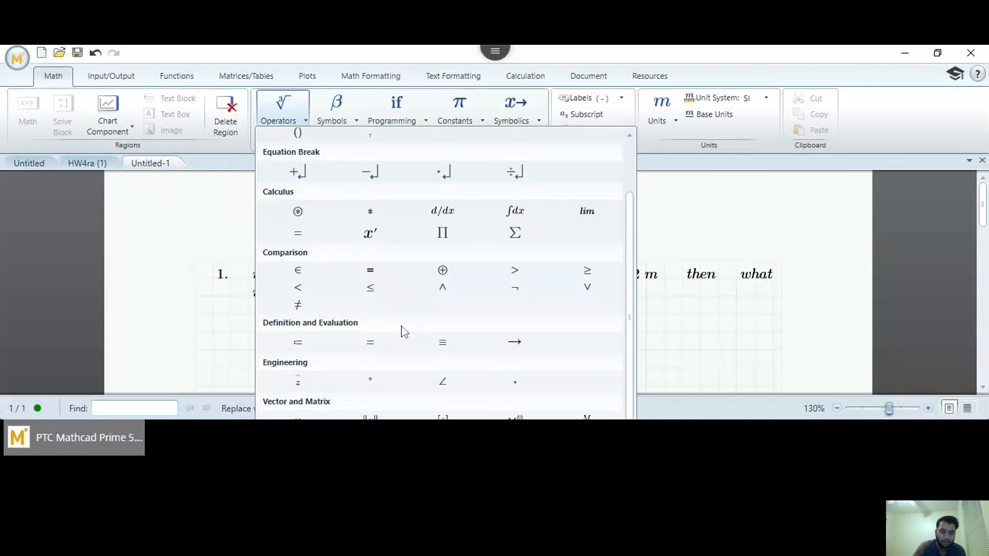
click(299, 344)
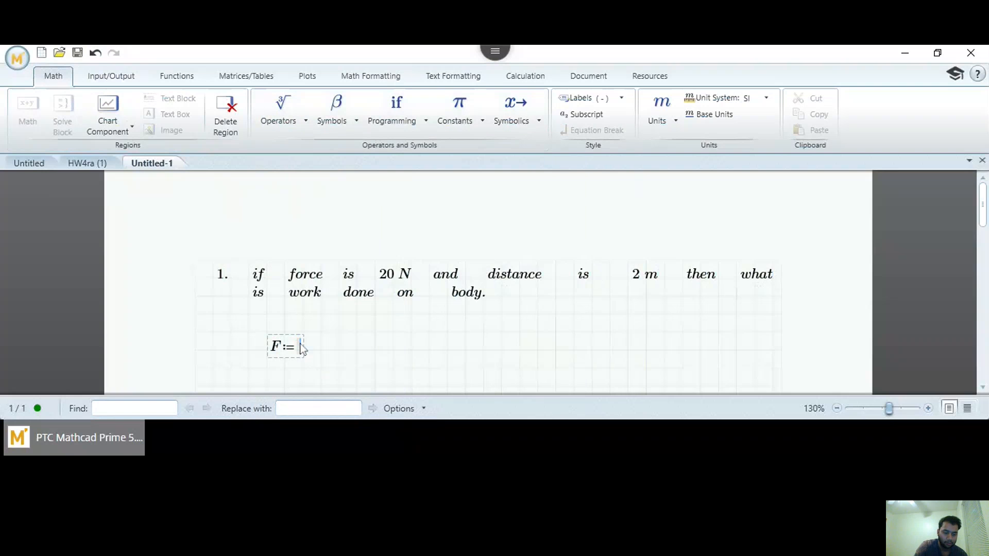
text(20)
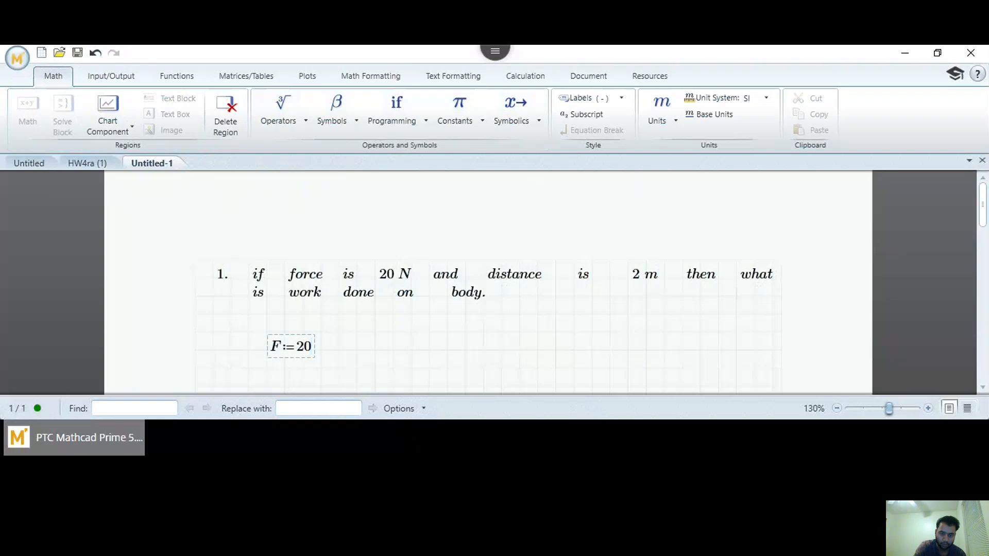
text(*)
text(N)
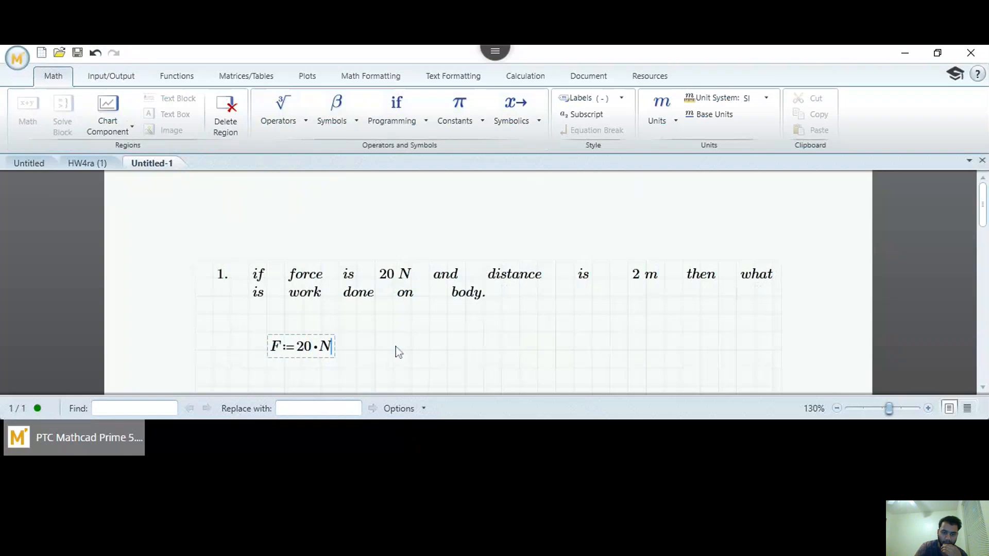
Step: Evaluate F in a new math region on the same row as its definition
click(449, 354)
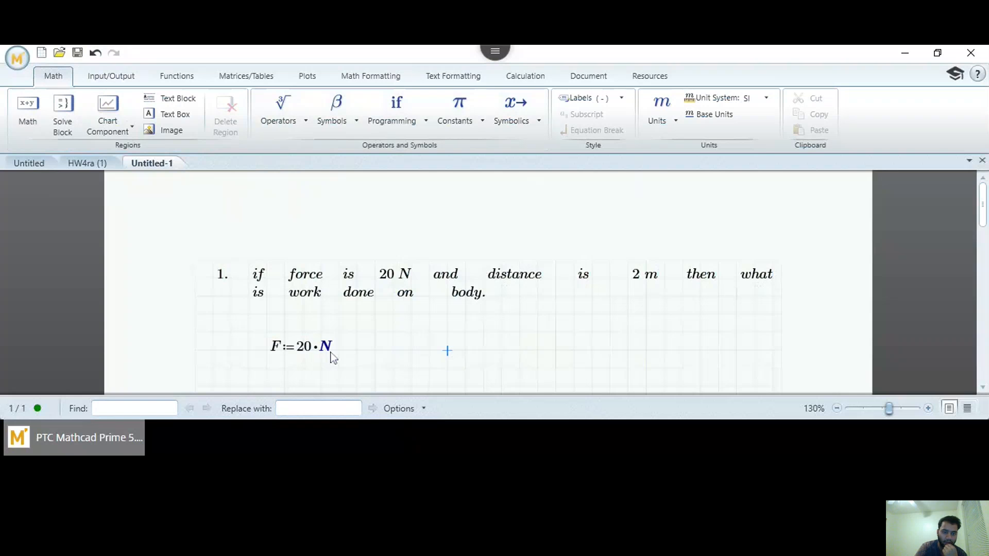
click(567, 347)
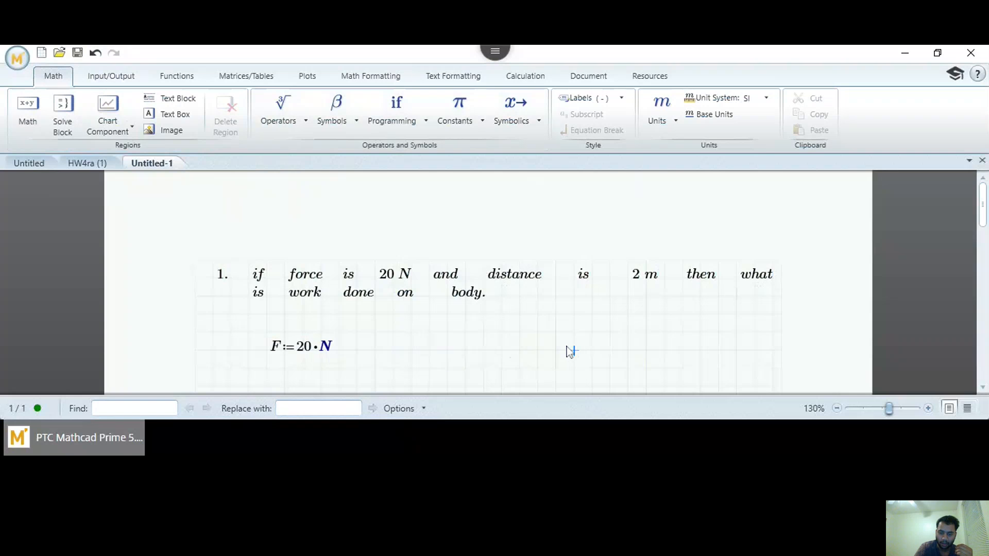
text(f)
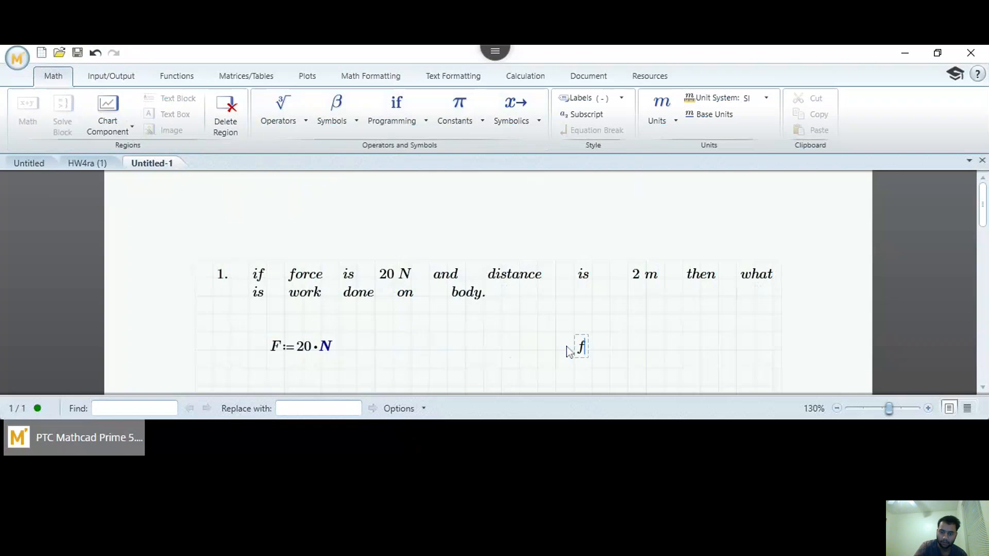
key(BackSpace)
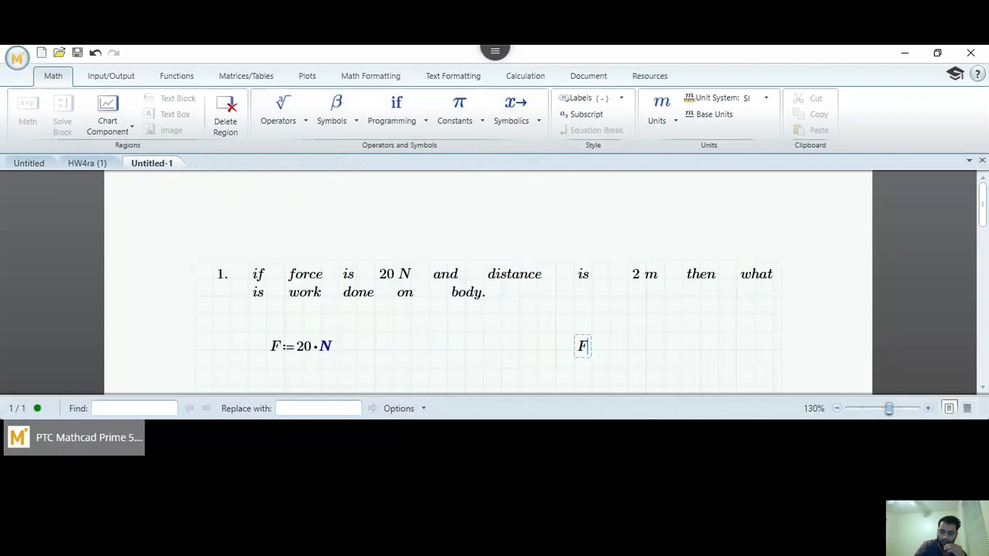
text(=20·N)
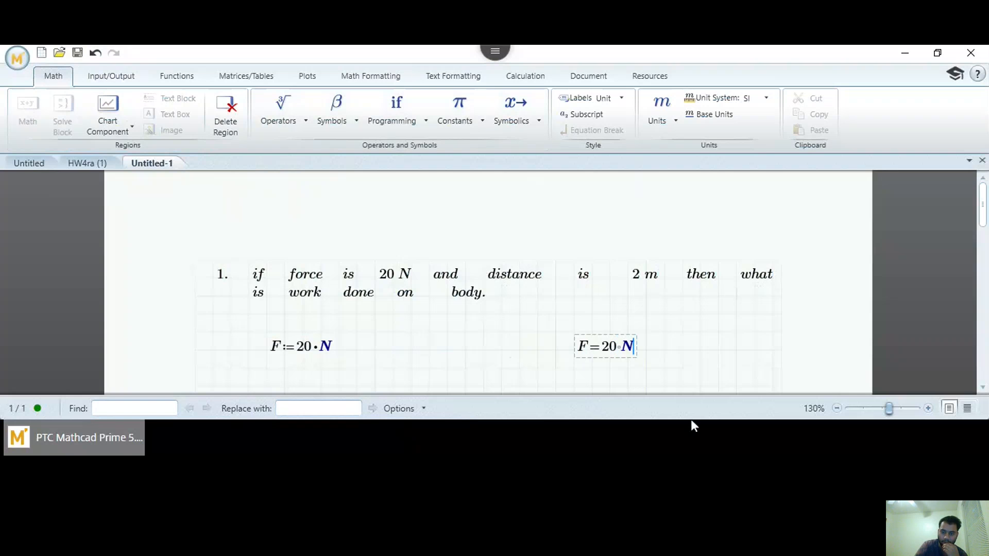
Step: Define the variable d as 2·m in a new region below the F definition and evaluate d on the same row
scroll(533, 370, down, 3)
scroll(533, 374, down, 1)
scroll(533, 374, up, 4)
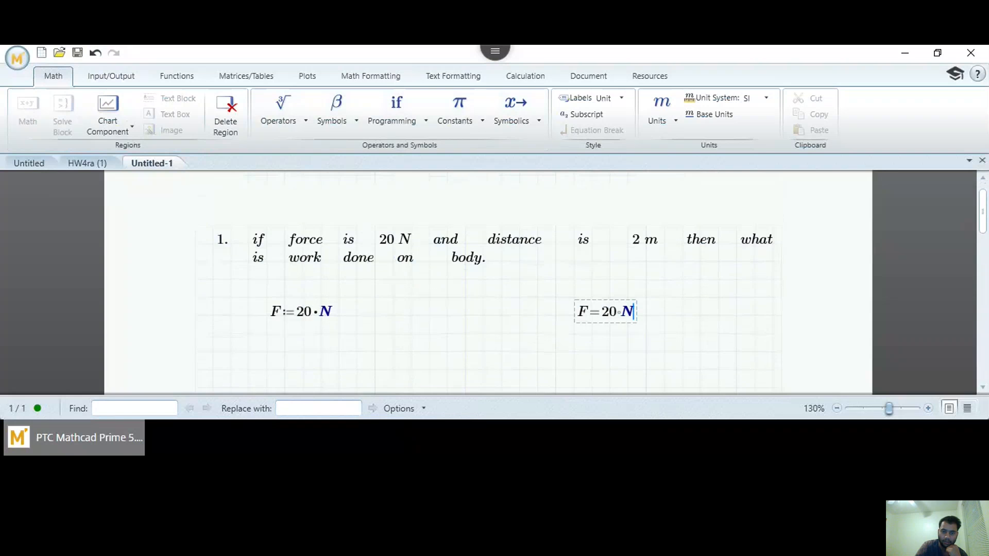
scroll(488, 282, down, 1)
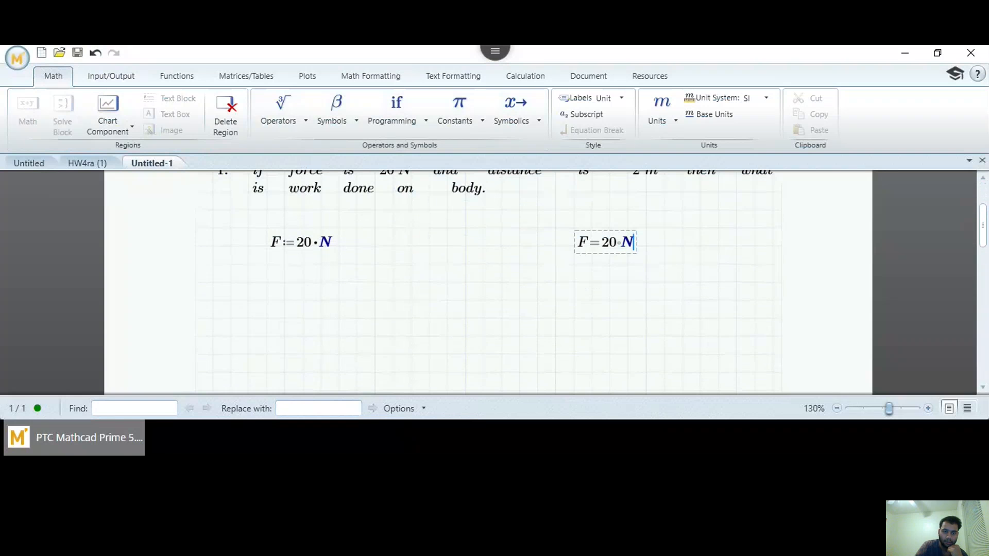
click(269, 281)
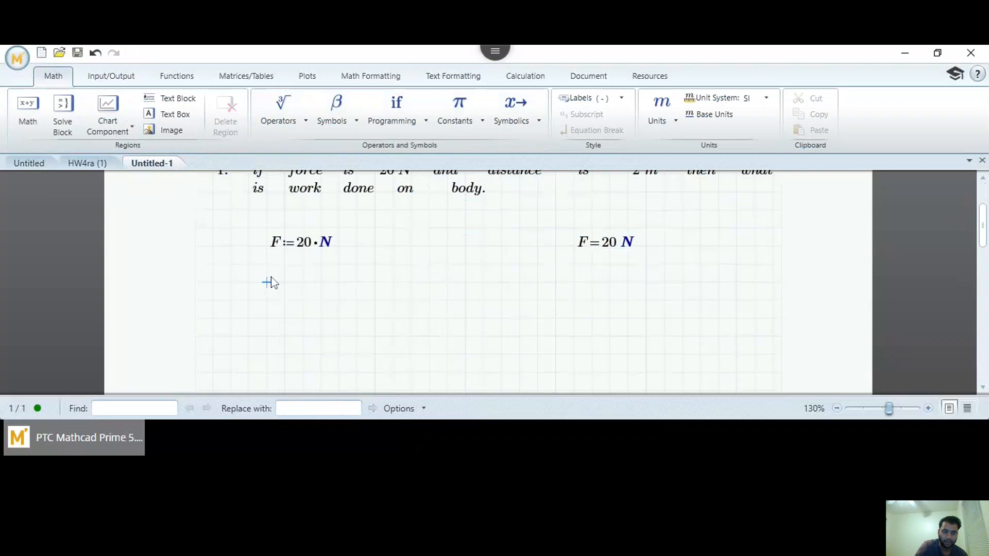
text(d)
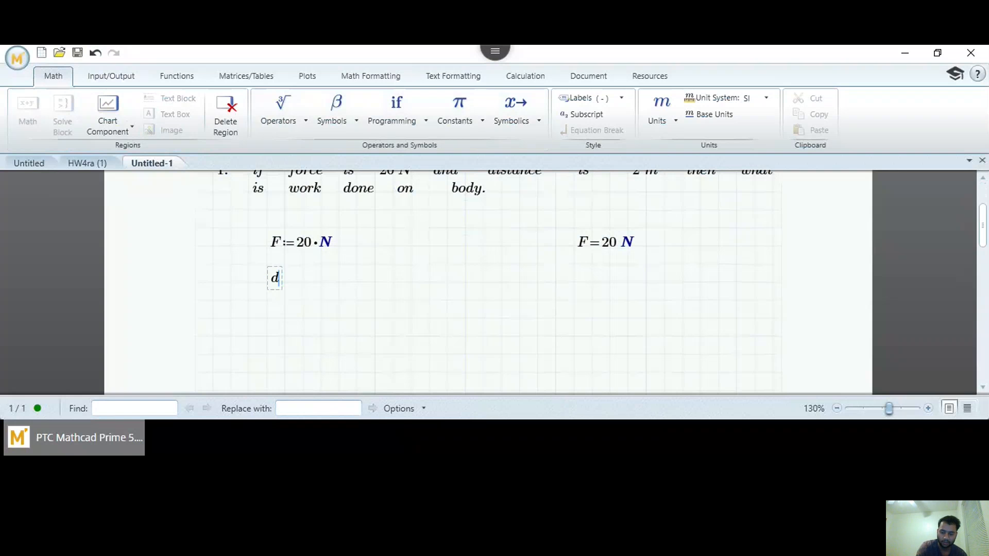
click(283, 109)
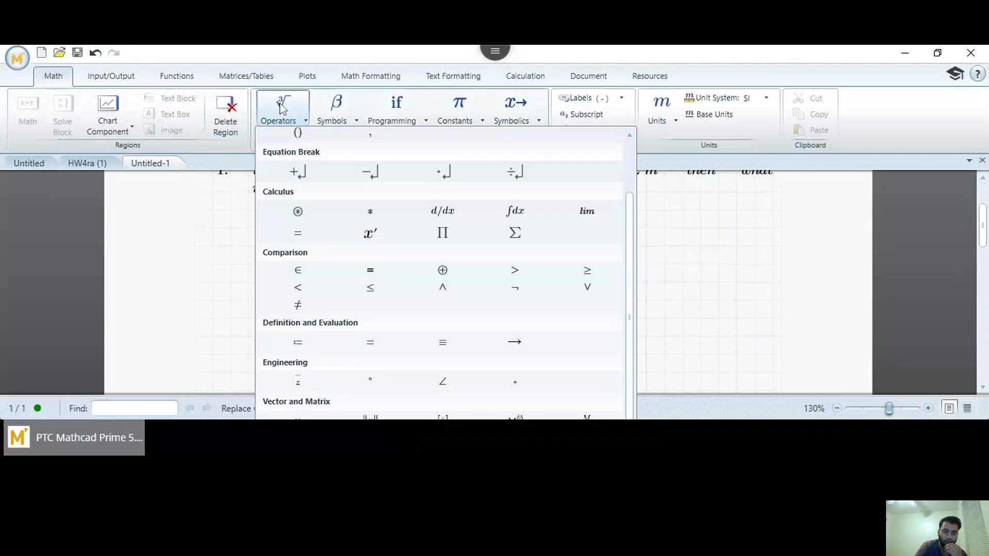
click(298, 343)
text(2)
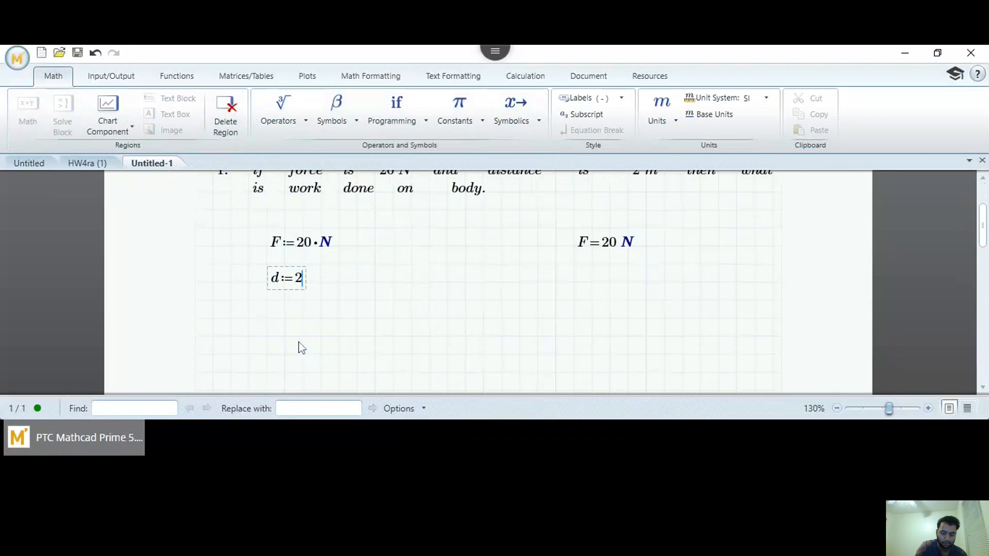
text(*m)
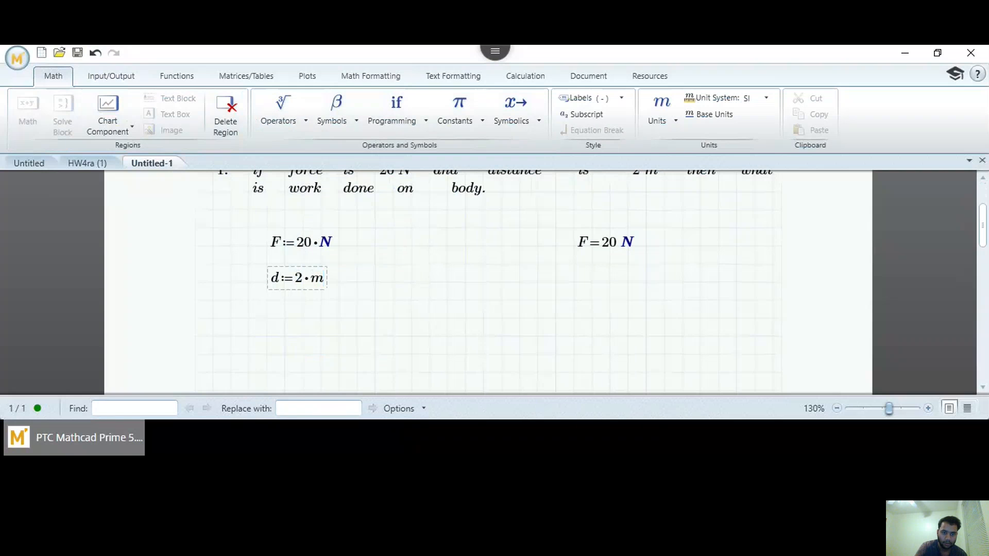
click(580, 279)
text(d=2 m)
Step: Define W as F·d in a new region below the d definition and evaluate W on the same row
click(281, 320)
text(w)
key(BackSpace)
text(W)
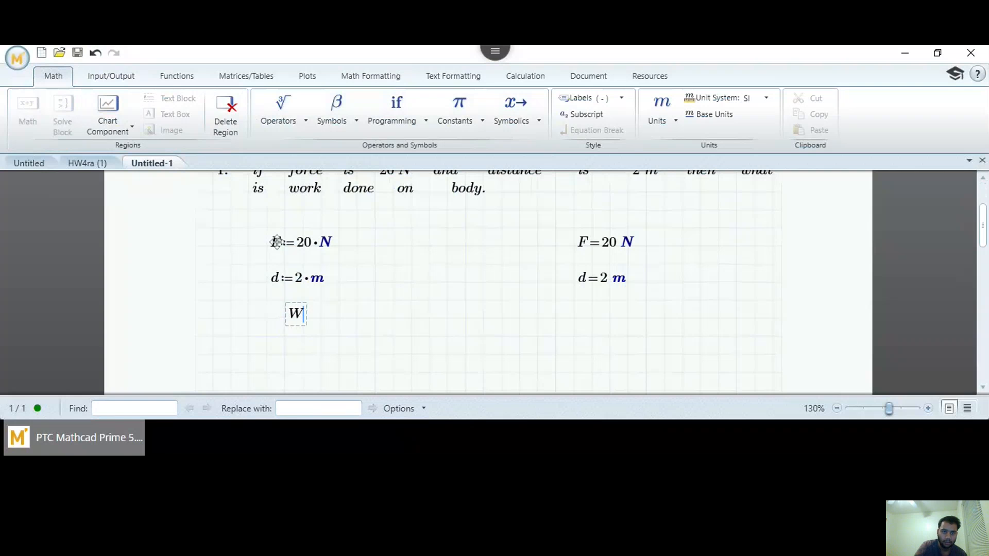
click(287, 120)
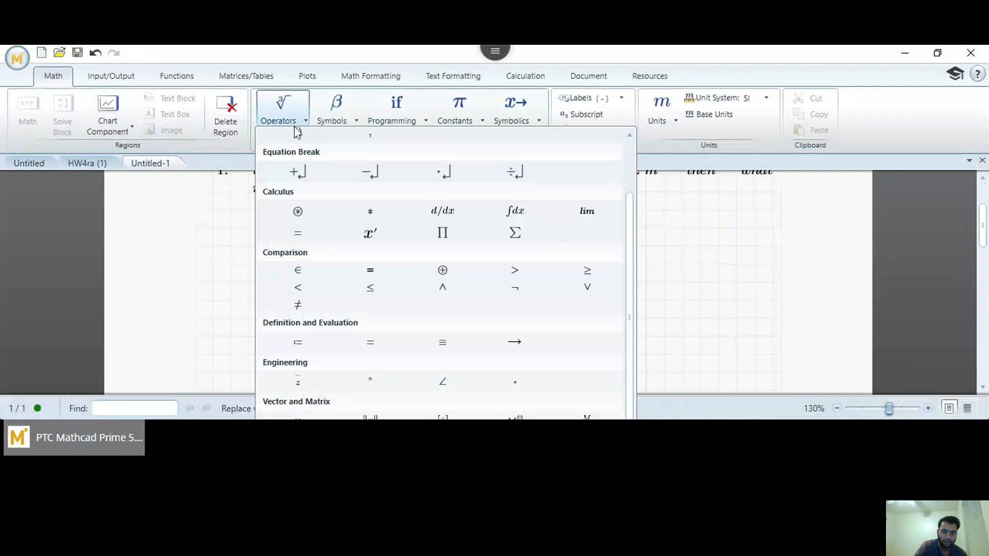
click(299, 344)
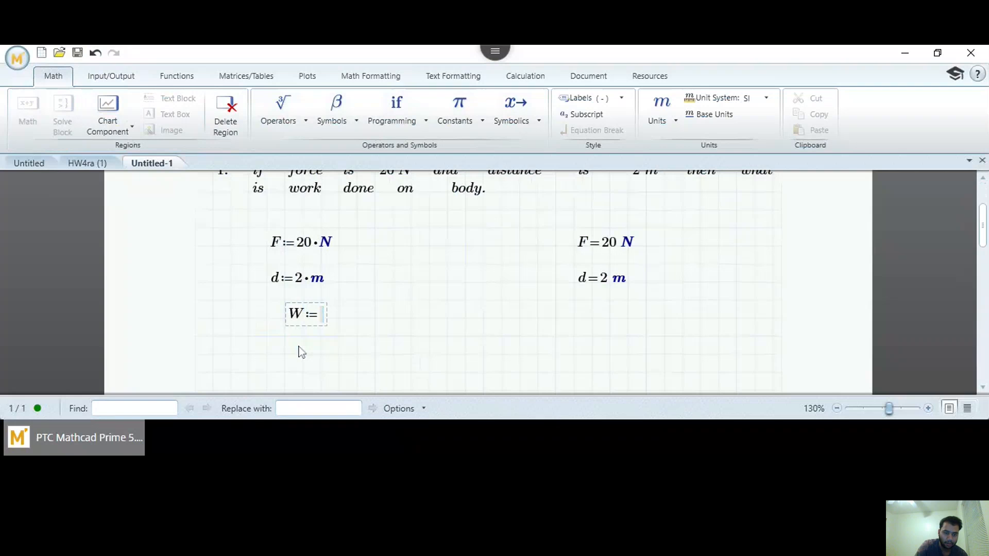
text(F)
text(*)
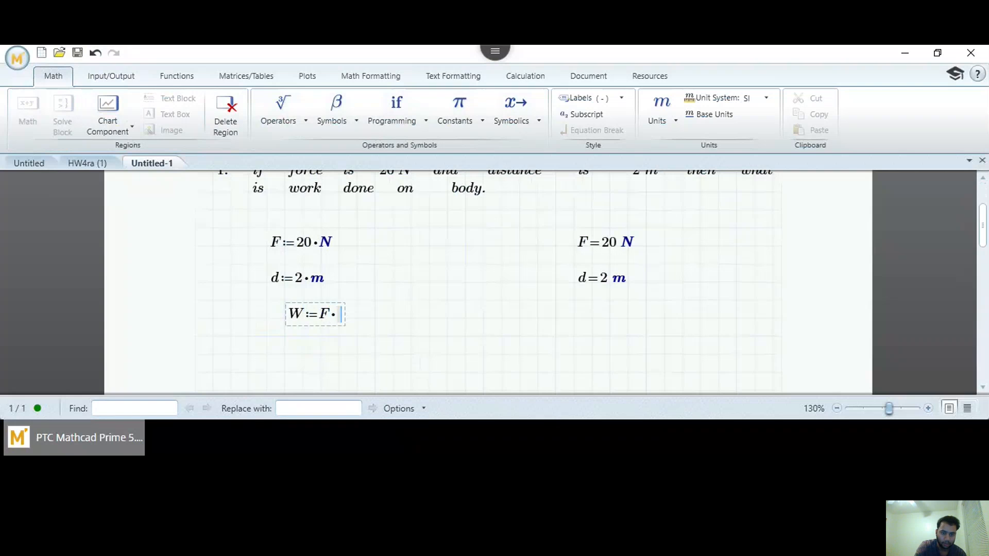
text(d)
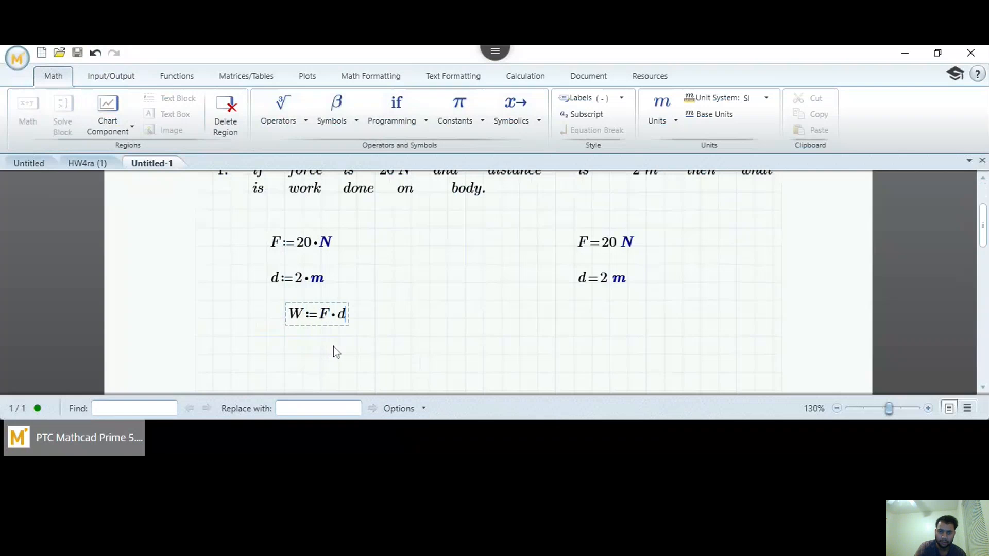
click(576, 323)
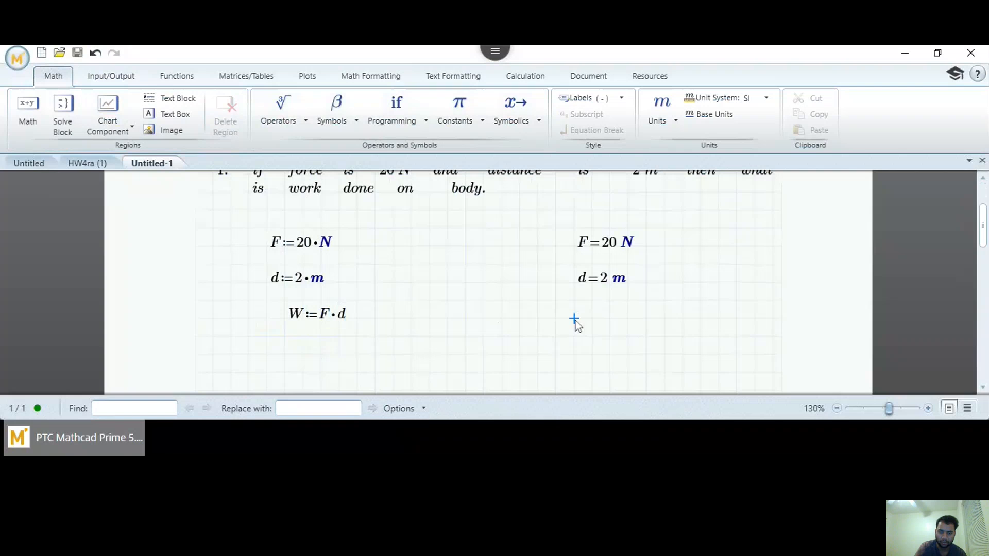
text(W=40 J)
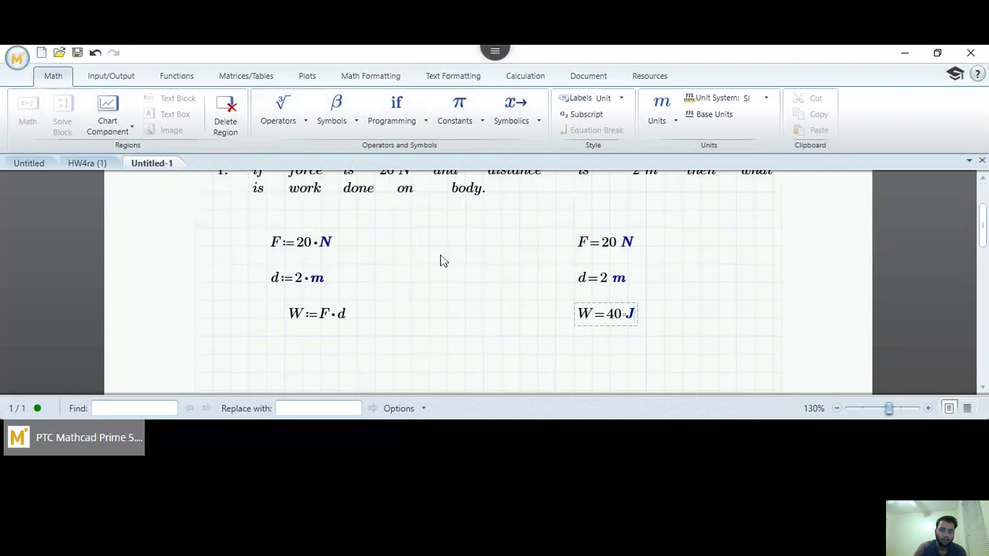
Step: Start the second problem with the number label "2." in a new region below the W definition
scroll(443, 261, down, 5)
scroll(440, 260, up, 4)
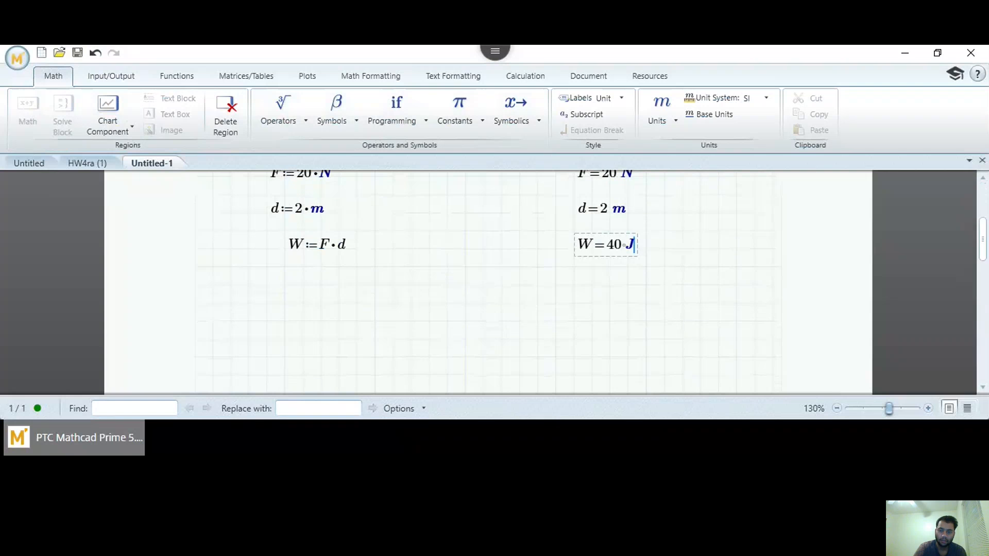
click(267, 285)
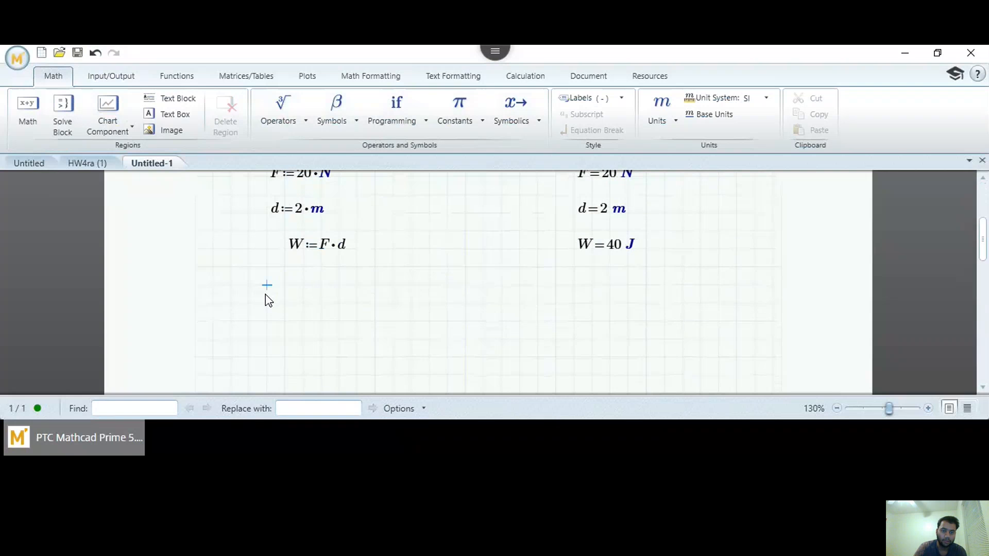
scroll(267, 299, up, 4)
scroll(267, 299, down, 4)
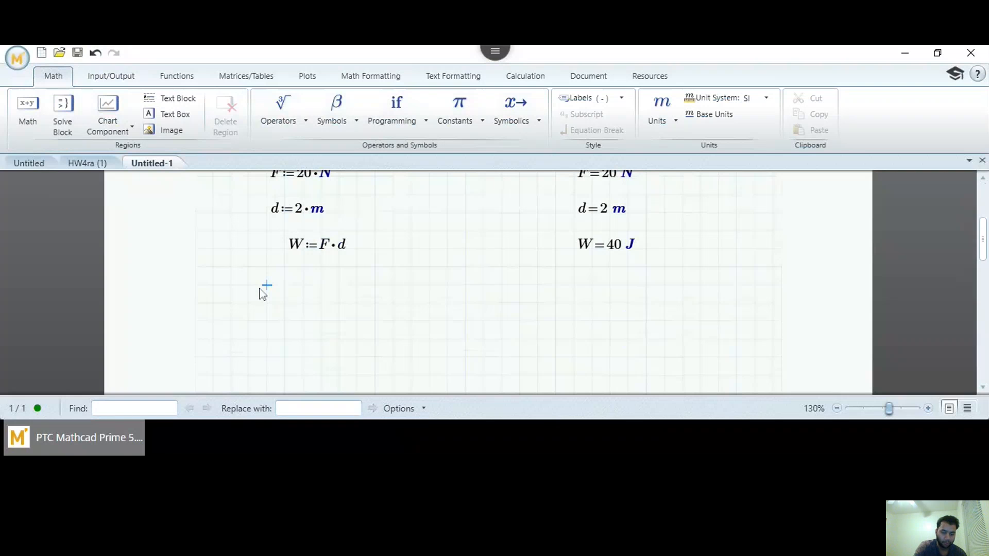
text(2)
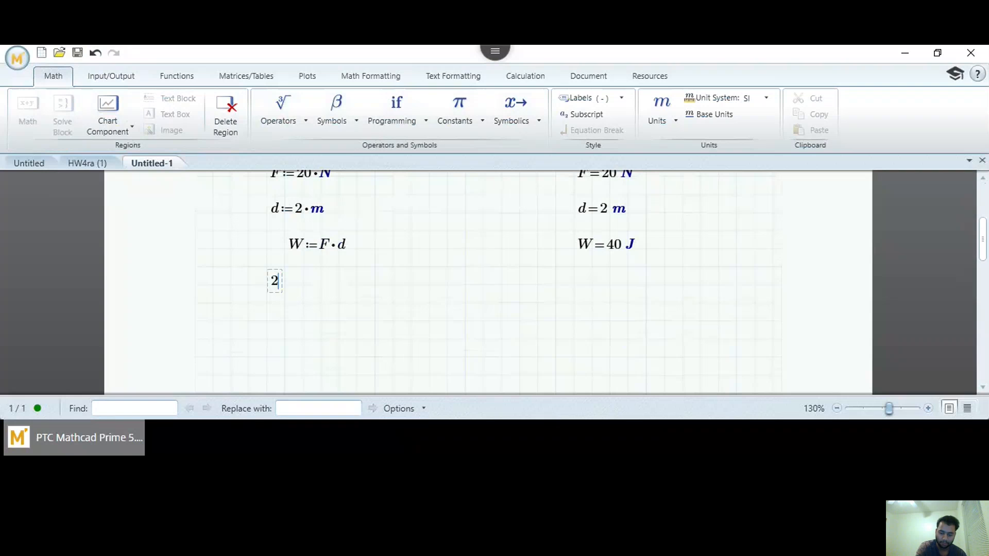
text(.)
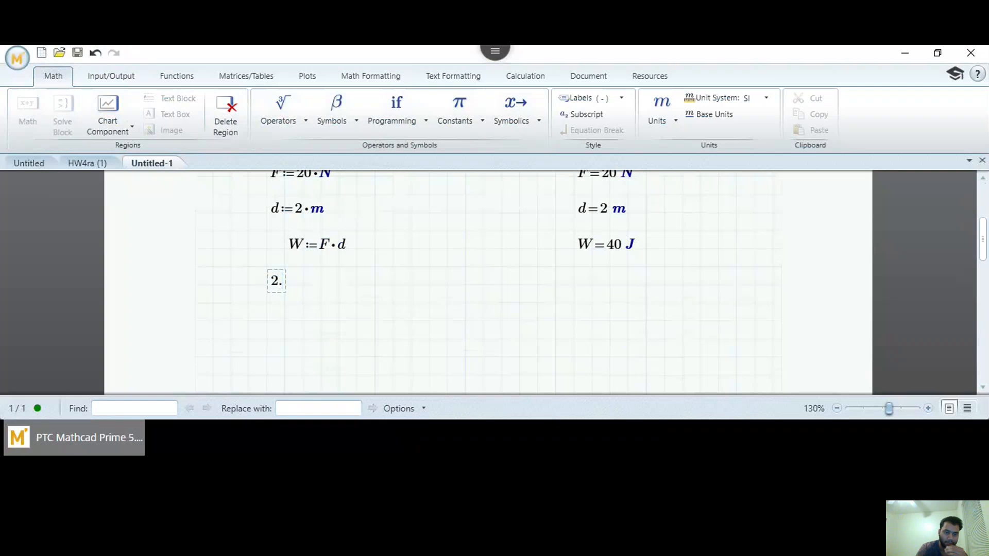
Step: Define the variable T as 300·K in a new region under the "2." label and evaluate T on the same row
click(313, 285)
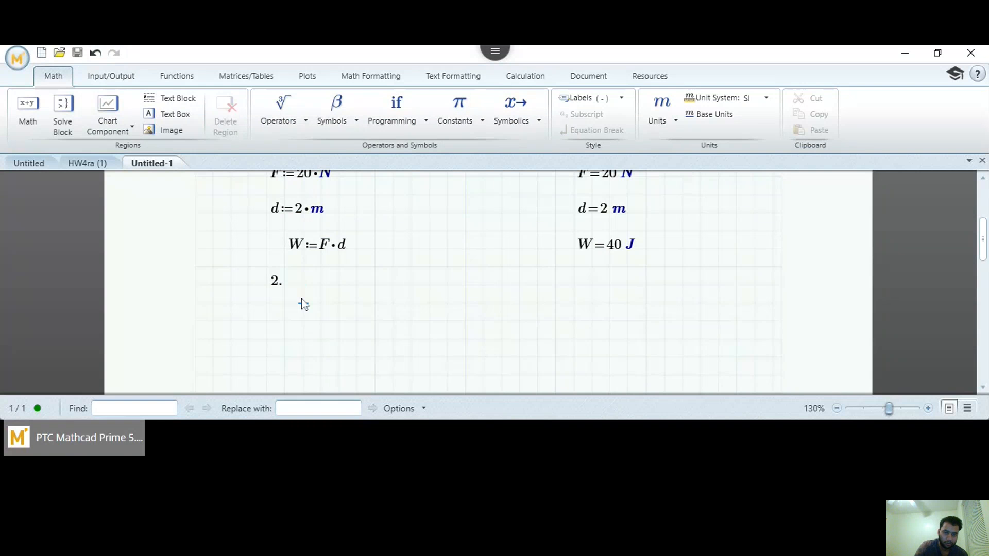
text(T)
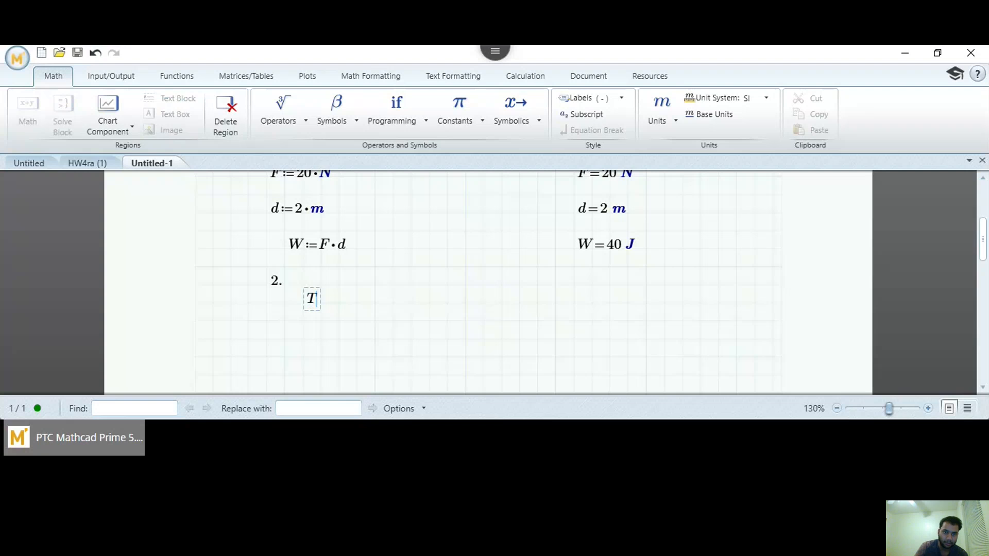
click(283, 111)
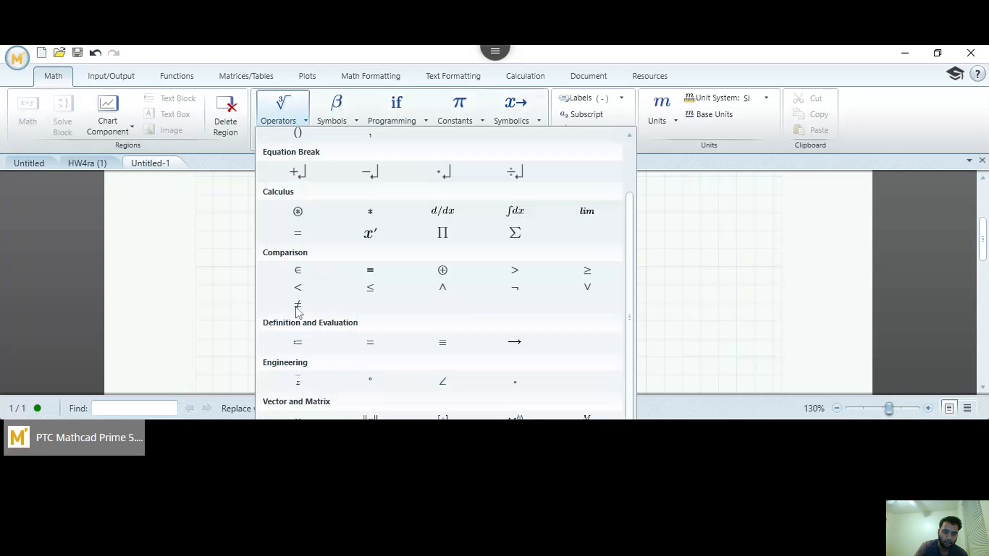
click(297, 343)
text(300)
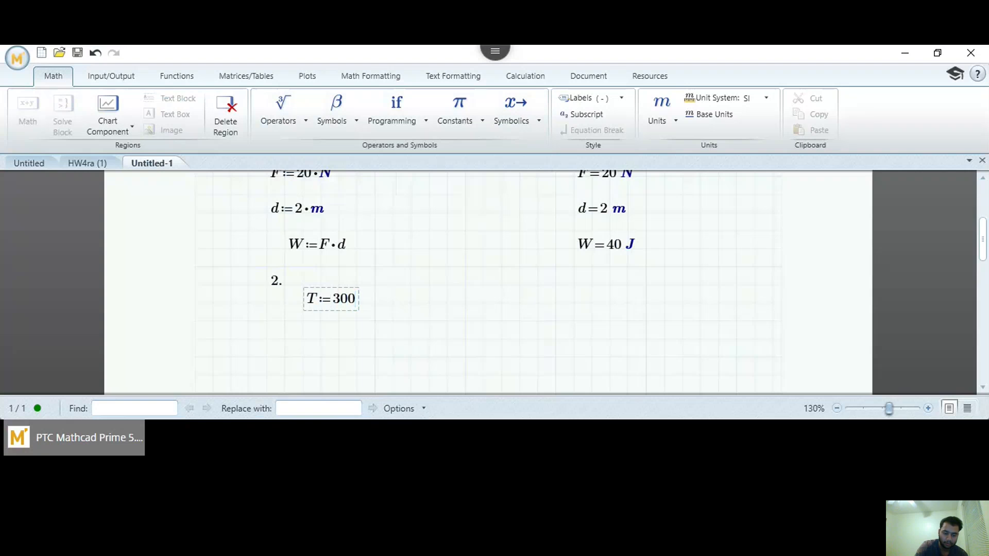
text(*)
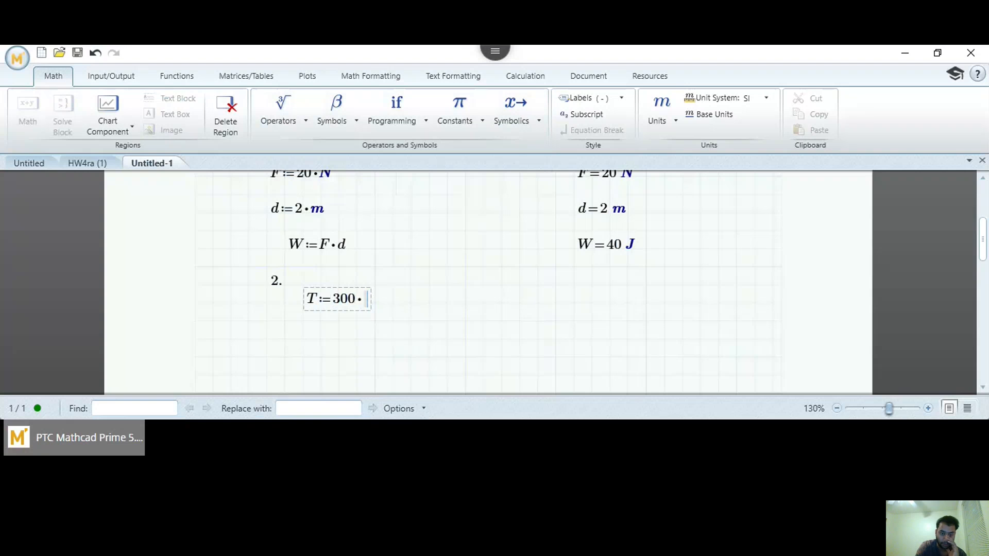
text(K)
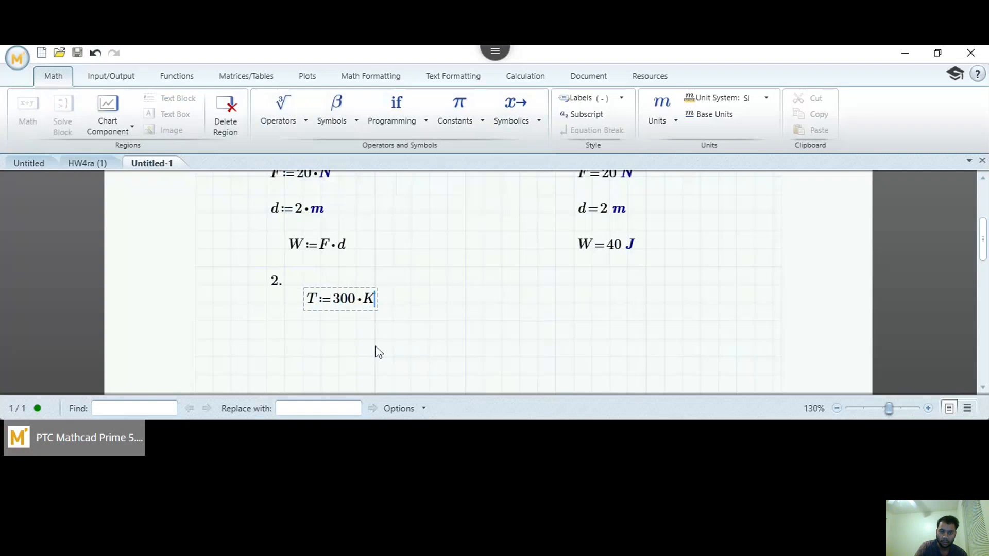
click(568, 303)
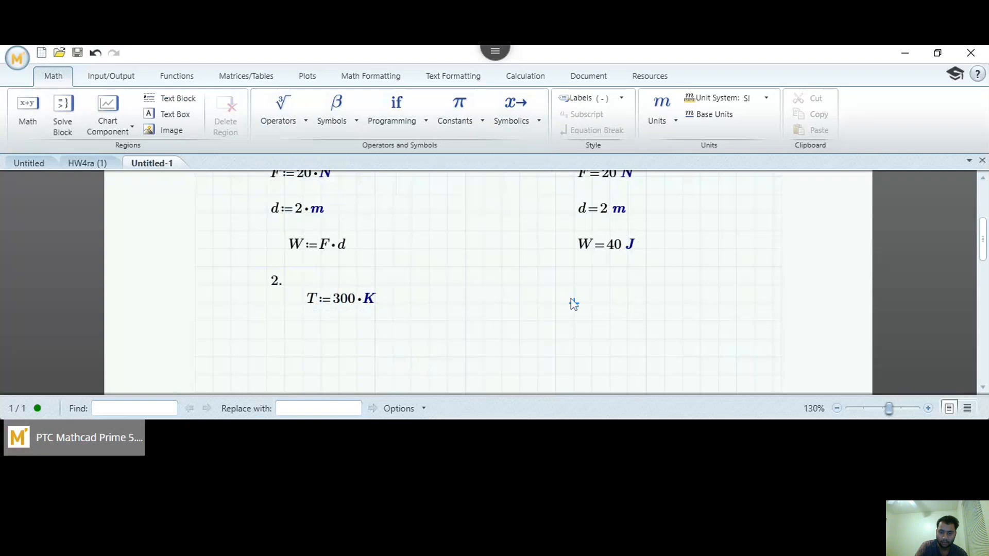
text(T=300 K)
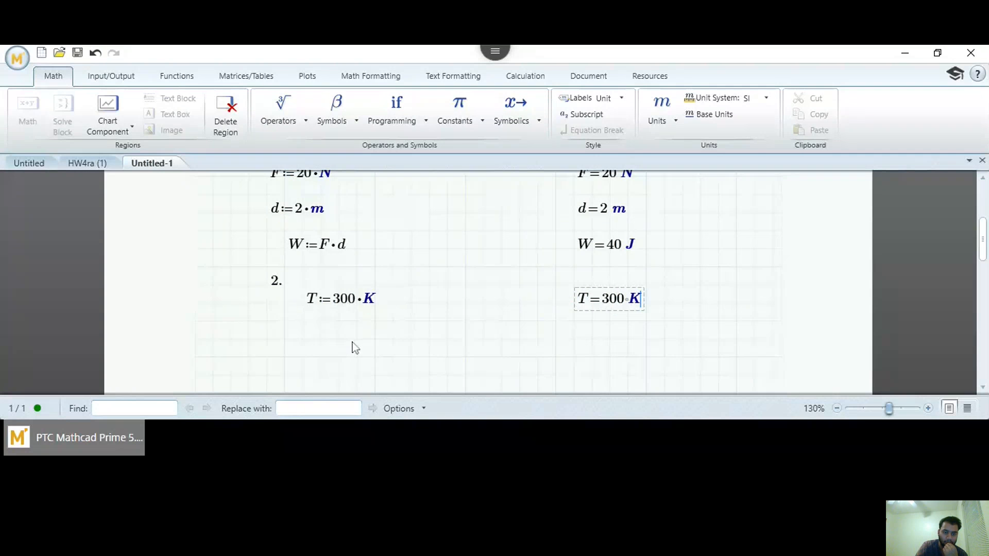
Step: Enter the variable N with the subscript D in a new region under the T definition
click(309, 336)
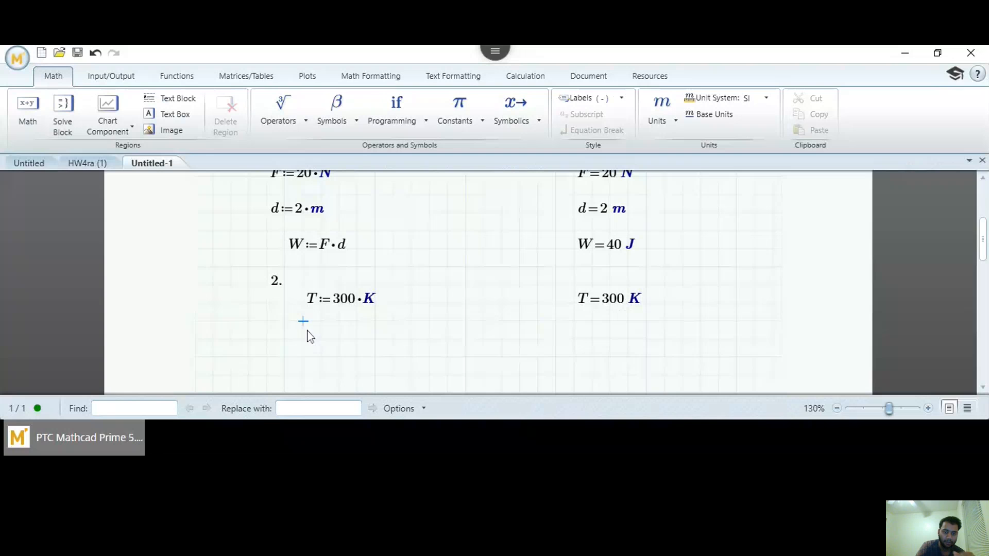
click(310, 341)
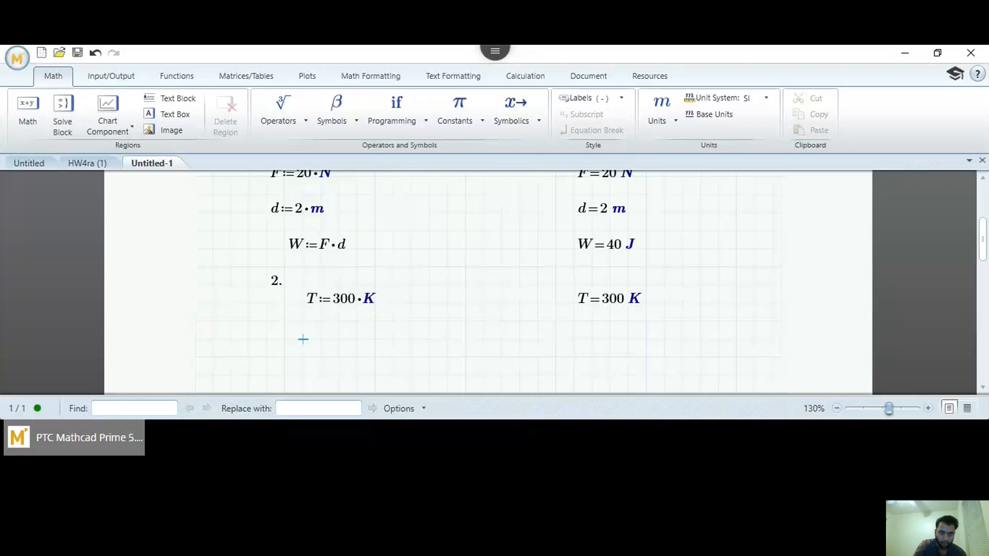
text(n)
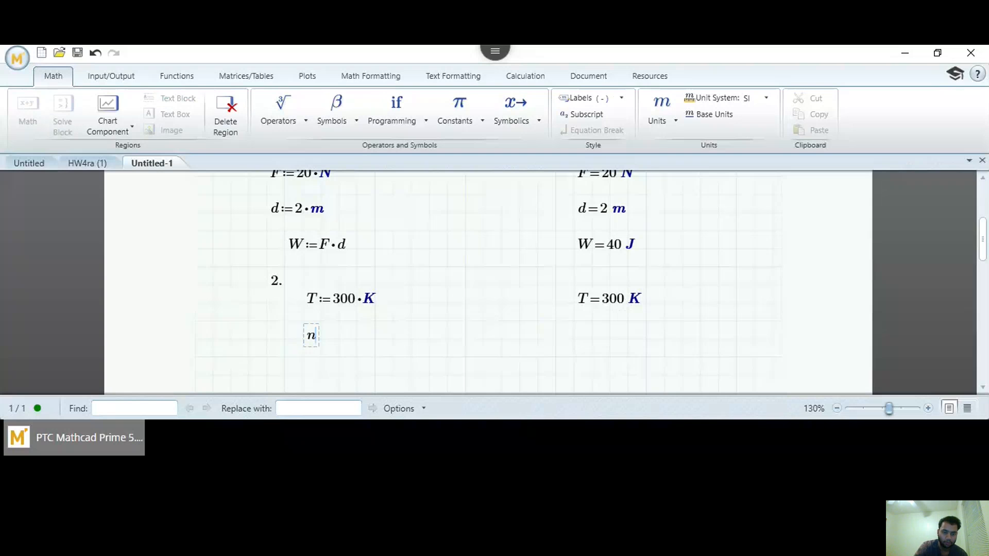
key(BackSpace)
text(N)
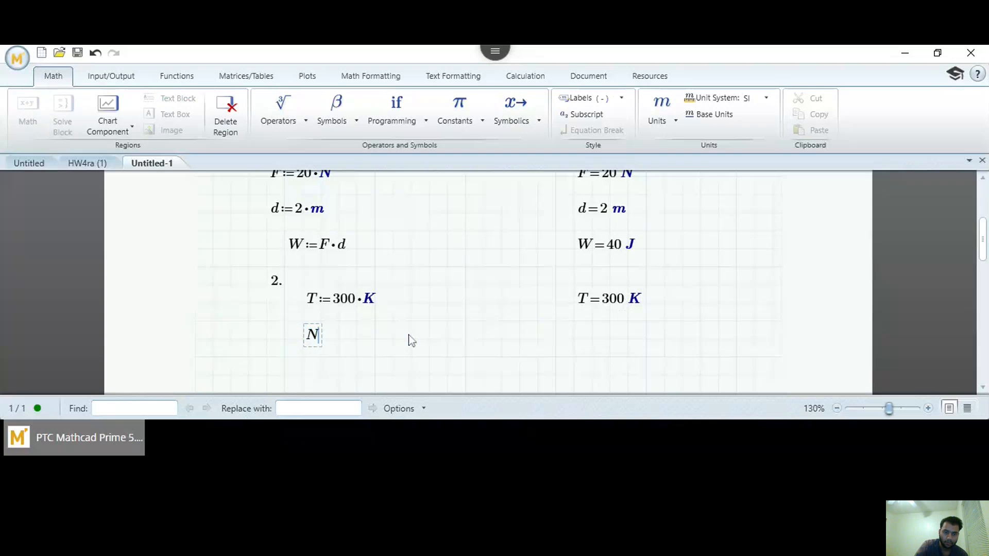
click(583, 114)
text(D)
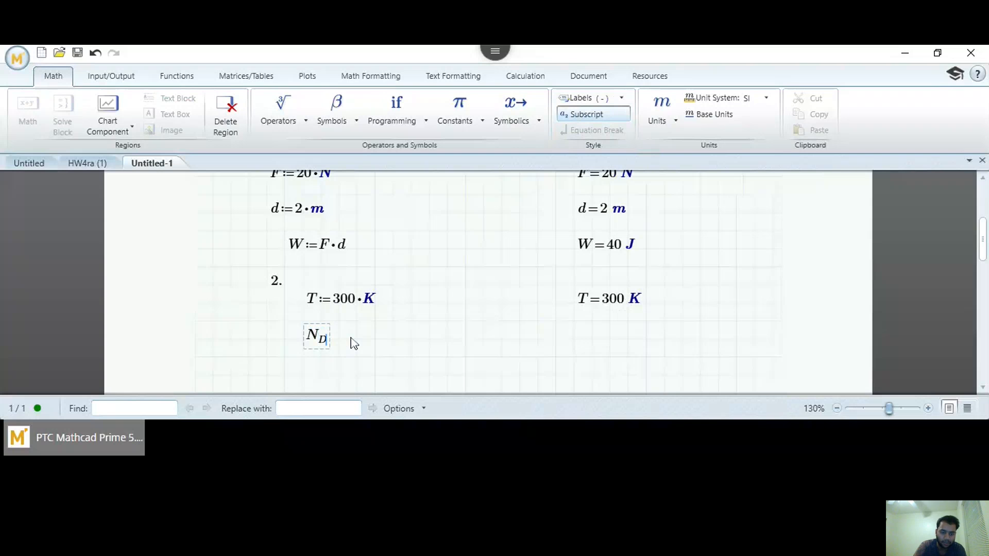
Step: Define N_D as 10^17 multiplied by a fraction with numerator 1, leaving the denominator ready for its unit
click(282, 111)
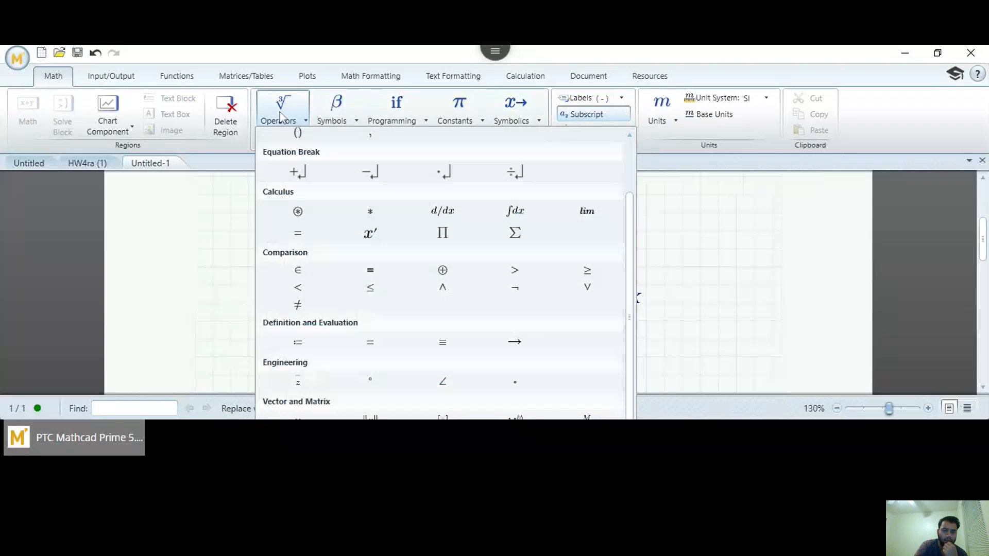
click(298, 342)
text(10^17)
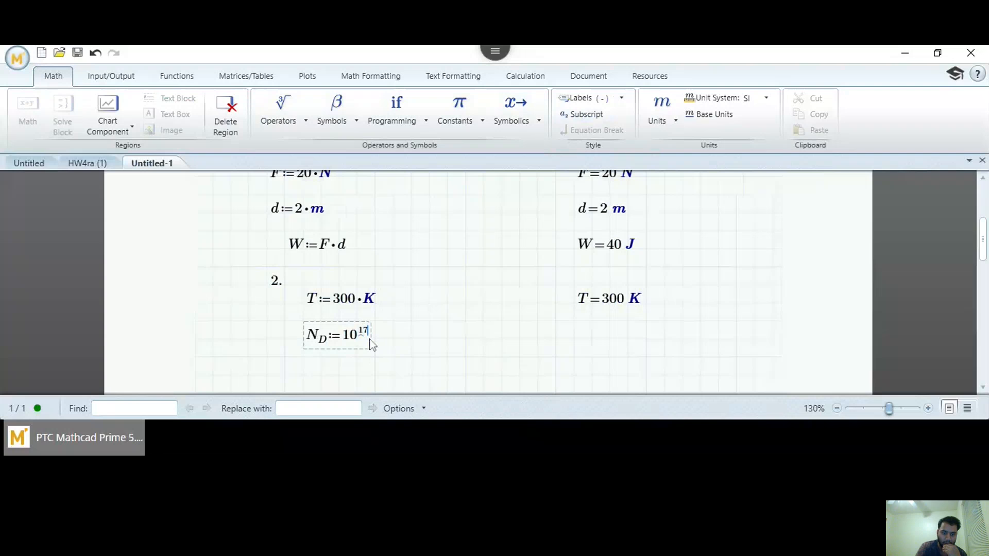
text(*)
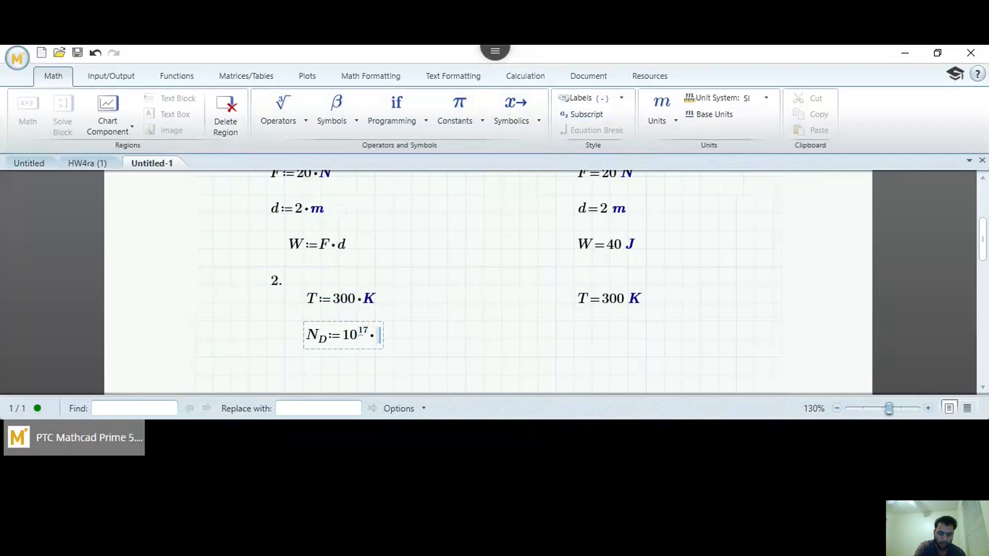
text(1/)
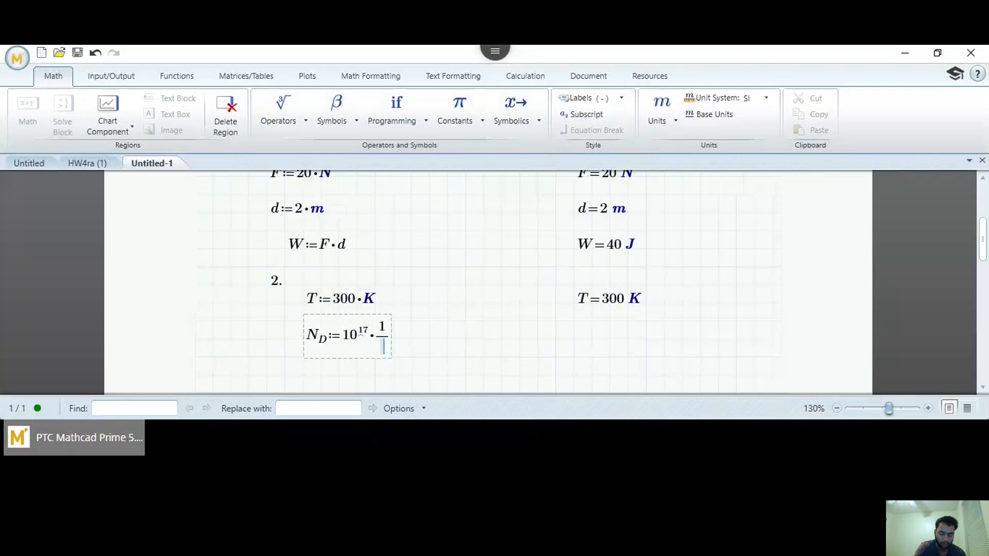
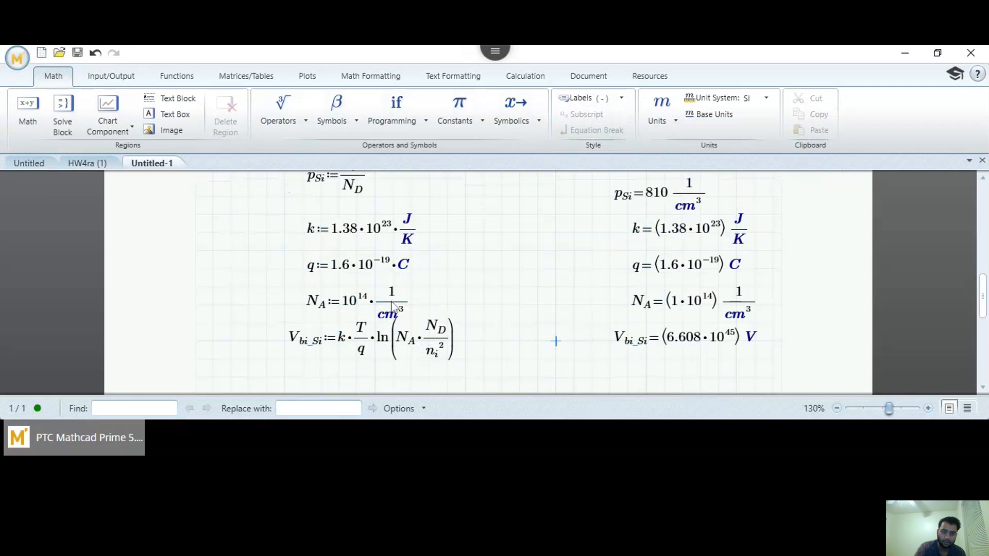
Step: Replace N_A with p_si, using a subscript, inside the ln term of the V_bi_Si definition
click(418, 347)
key(BackSpace)
key(BackSpace)
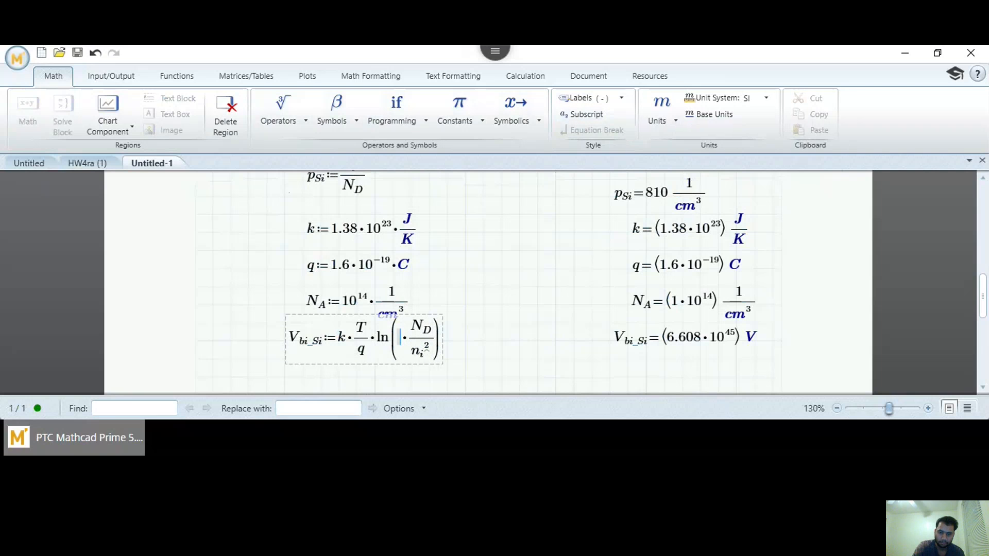
text(p)
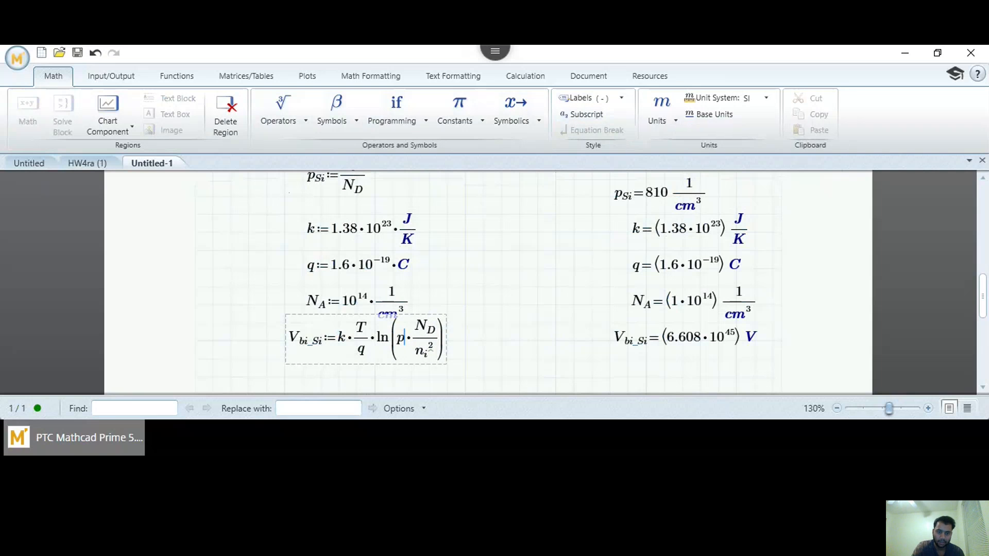
click(575, 114)
text(si)
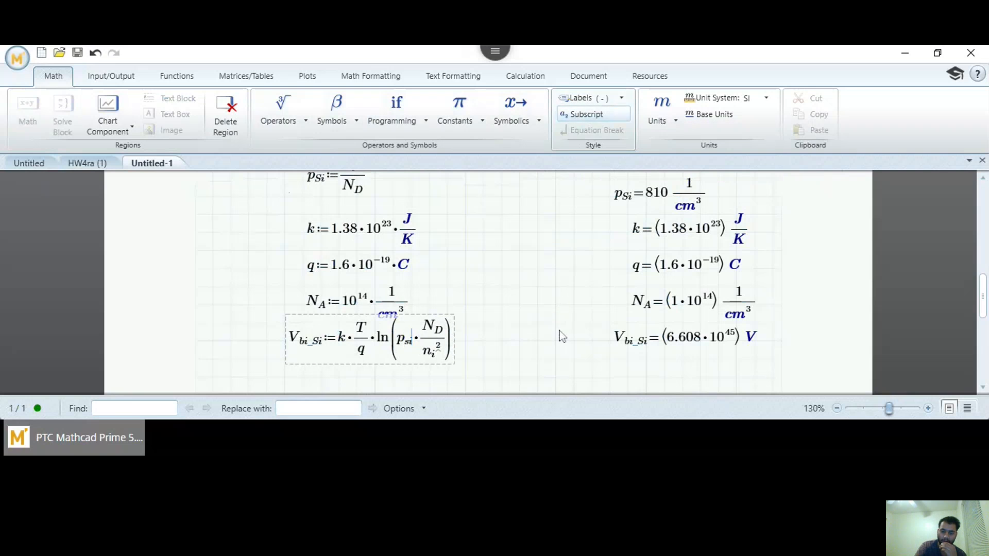
click(571, 368)
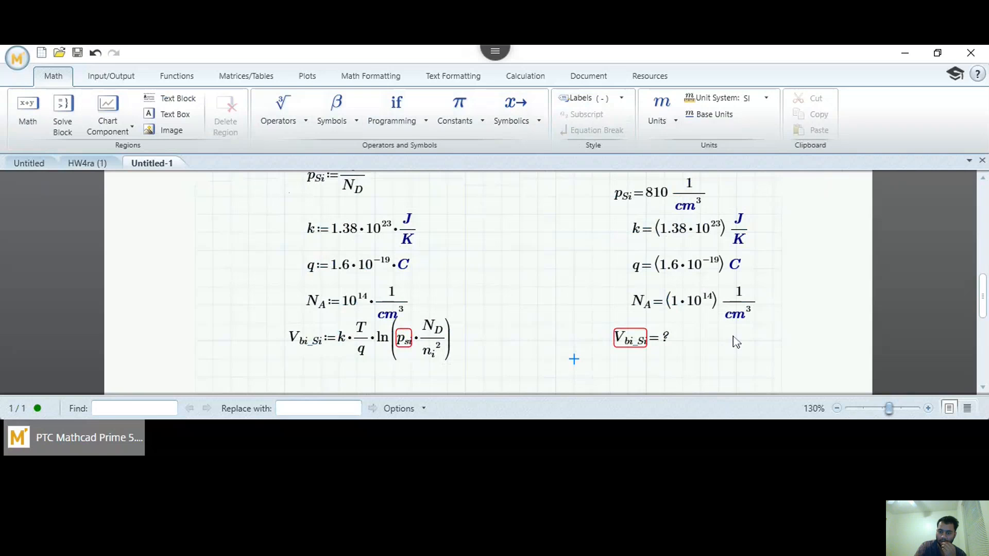
Step: Move the V_bi_Si evaluation region down by one grid row
click(663, 347)
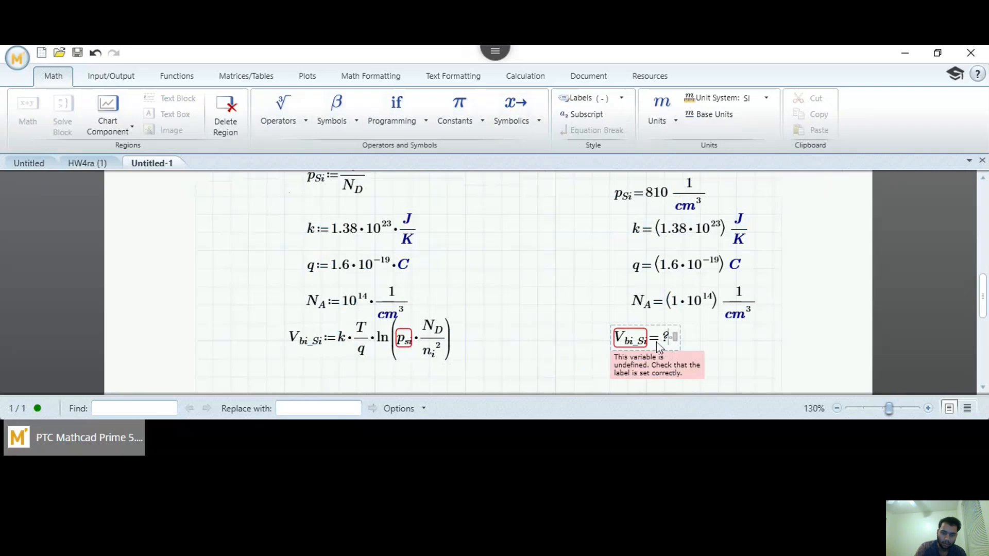
drag(649, 325, 648, 338)
click(594, 340)
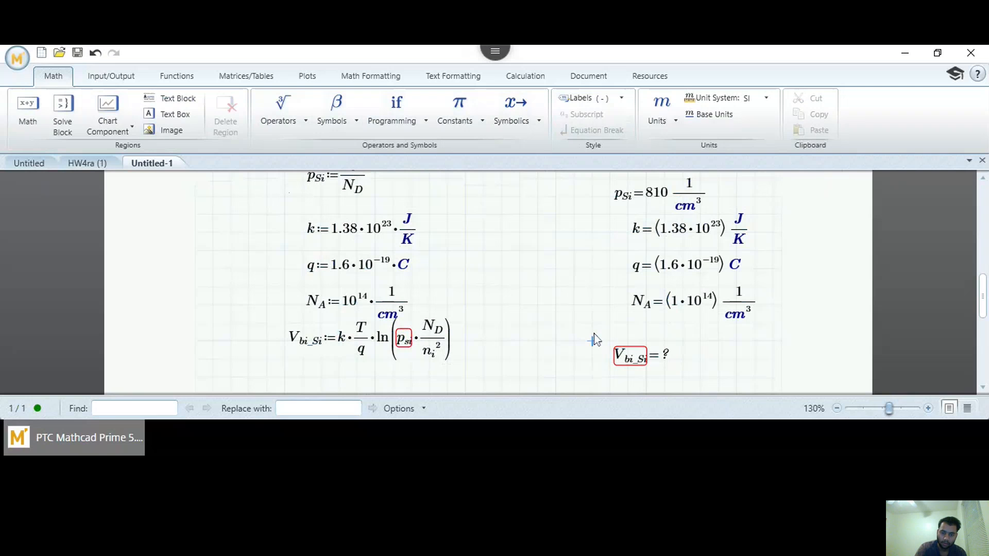
Step: Correct the subscript of p in the V_bi_Si definition to Si with a capital S
click(407, 341)
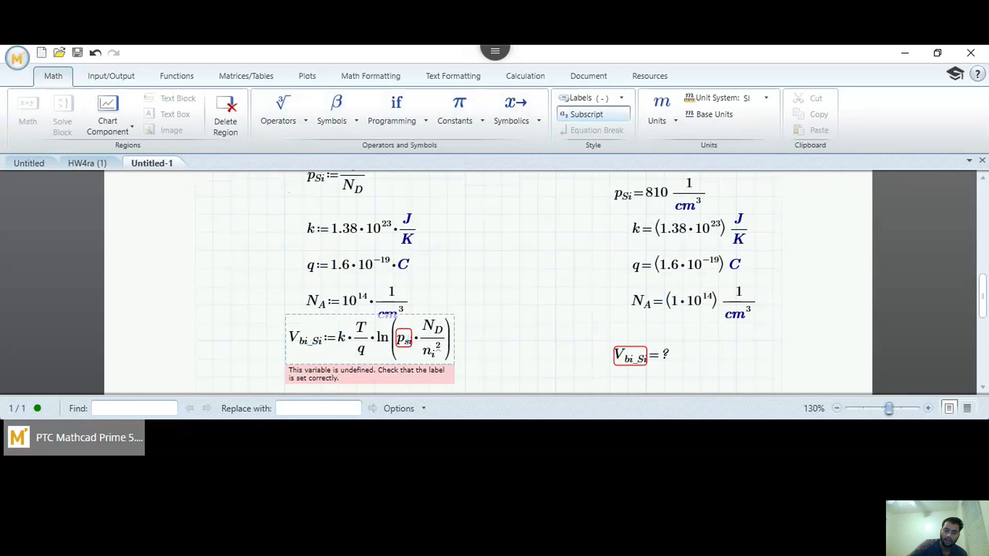
key(BackSpace)
text(S)
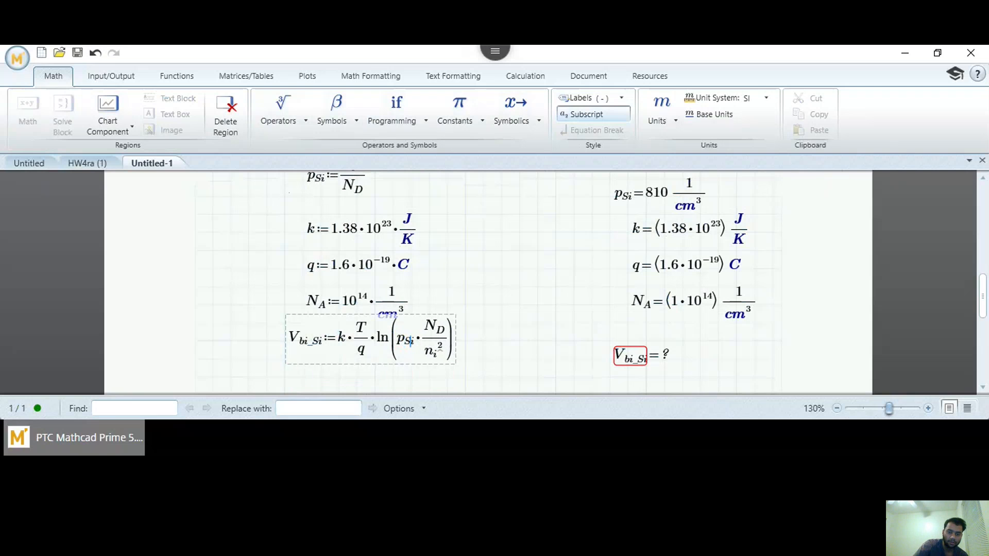
click(647, 377)
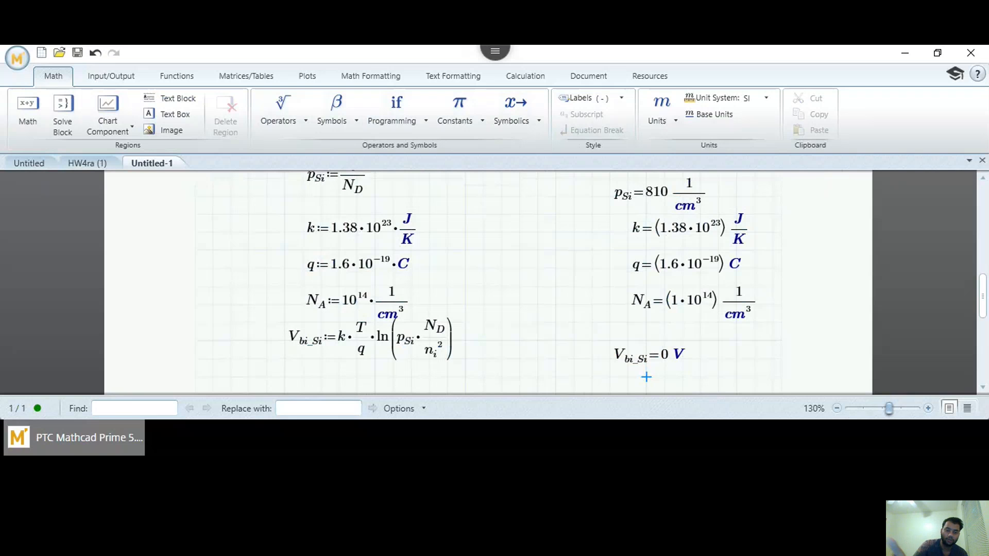
Step: Look through the available Greek and math symbols and the built-in math and physics constants
click(340, 113)
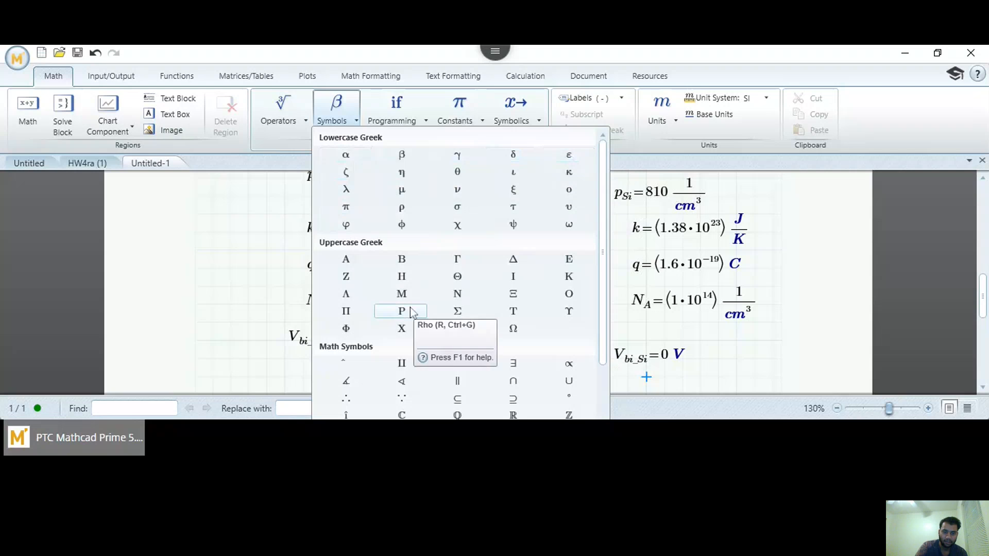
scroll(410, 309, down, 2)
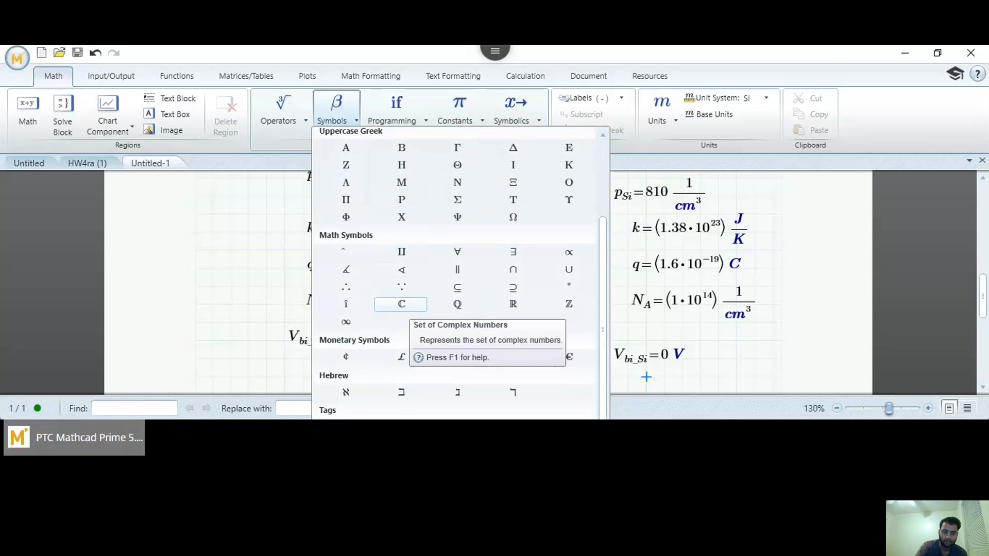
scroll(458, 273, up, 2)
click(260, 261)
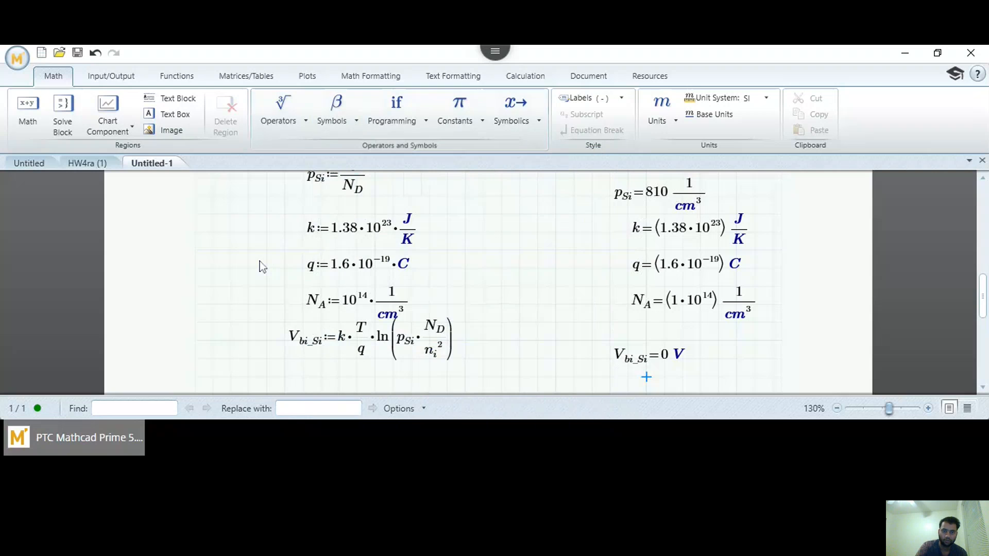
click(455, 118)
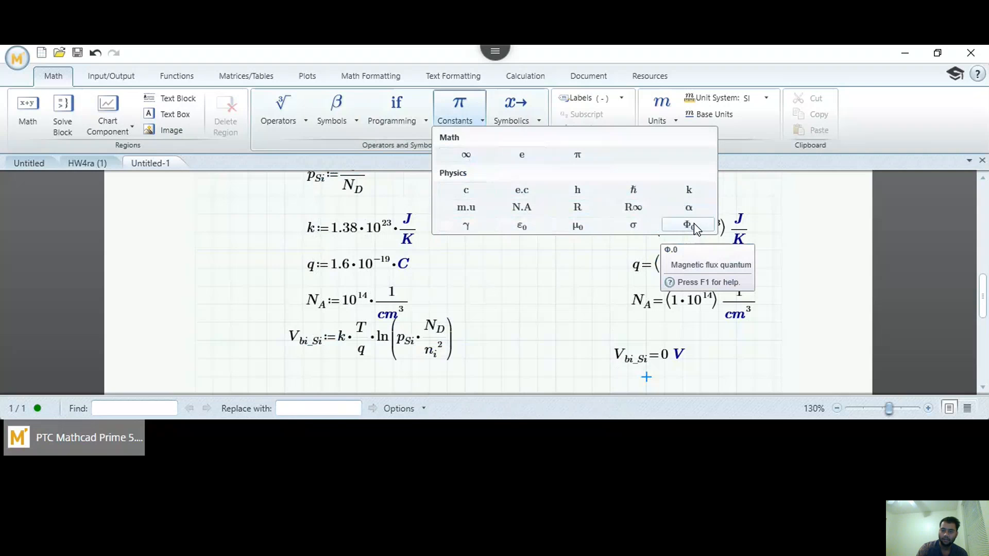
click(565, 277)
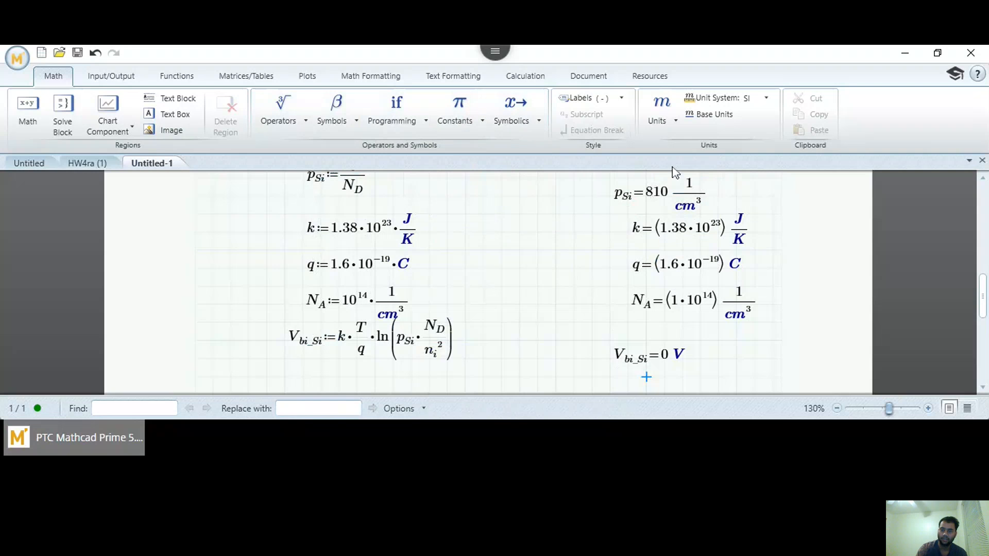
Step: Look through the available units, from acceleration down to volume
click(664, 113)
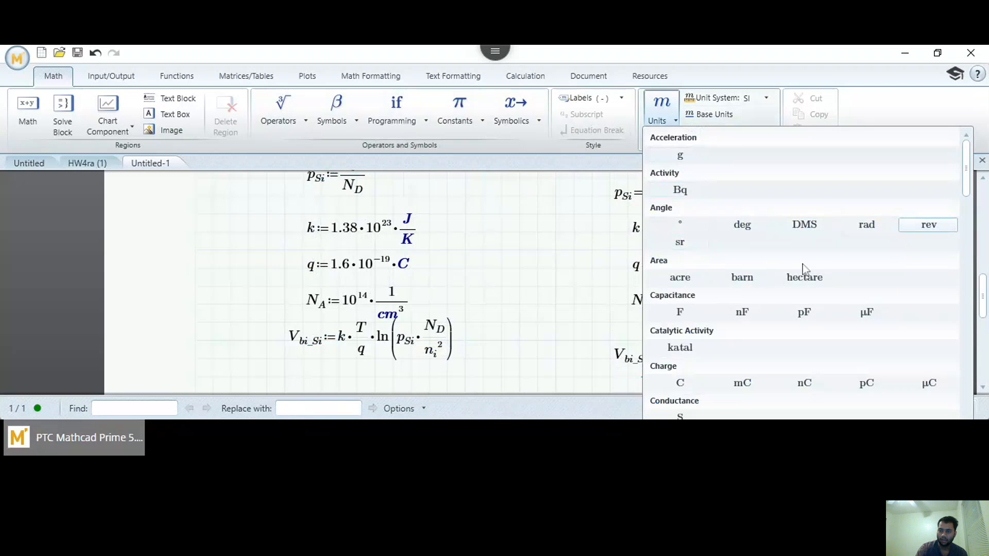
scroll(707, 332, down, 10)
scroll(707, 332, down, 10)
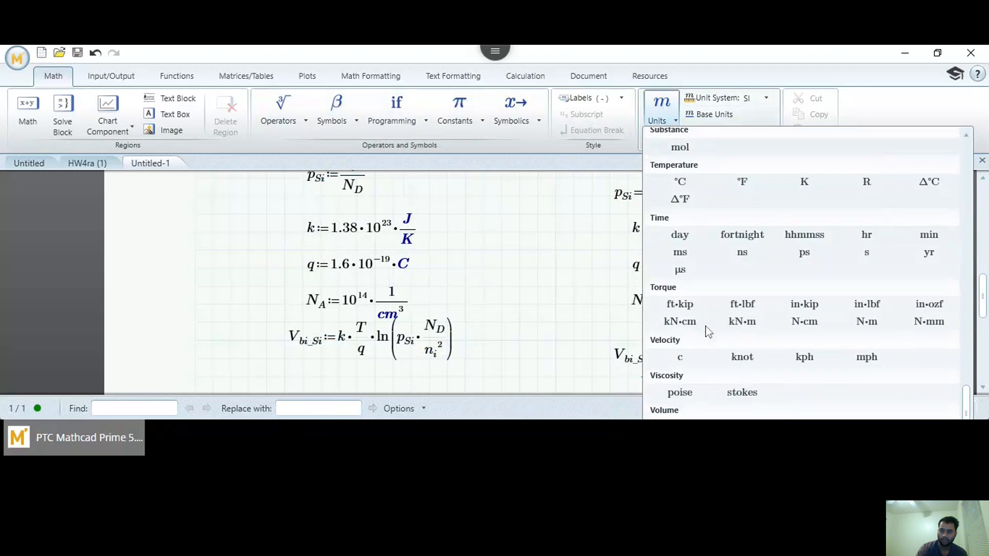
click(572, 277)
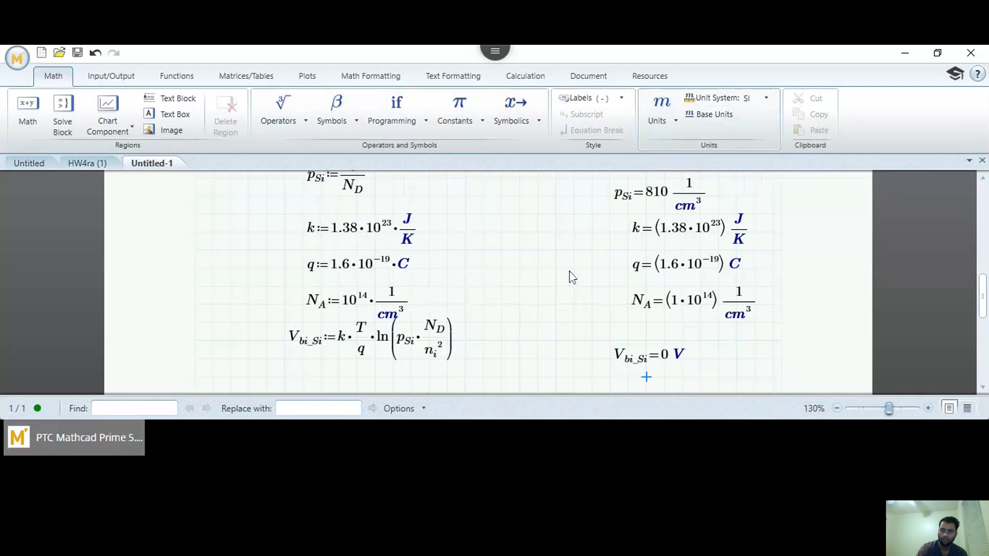
Step: Turn base-unit results on and off again, and select SI as the unit system
click(712, 116)
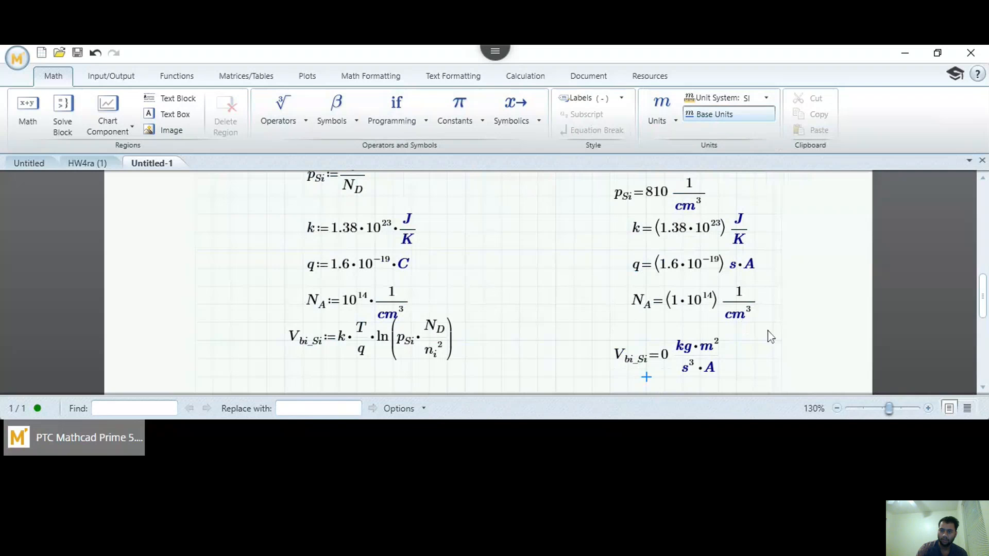
click(715, 118)
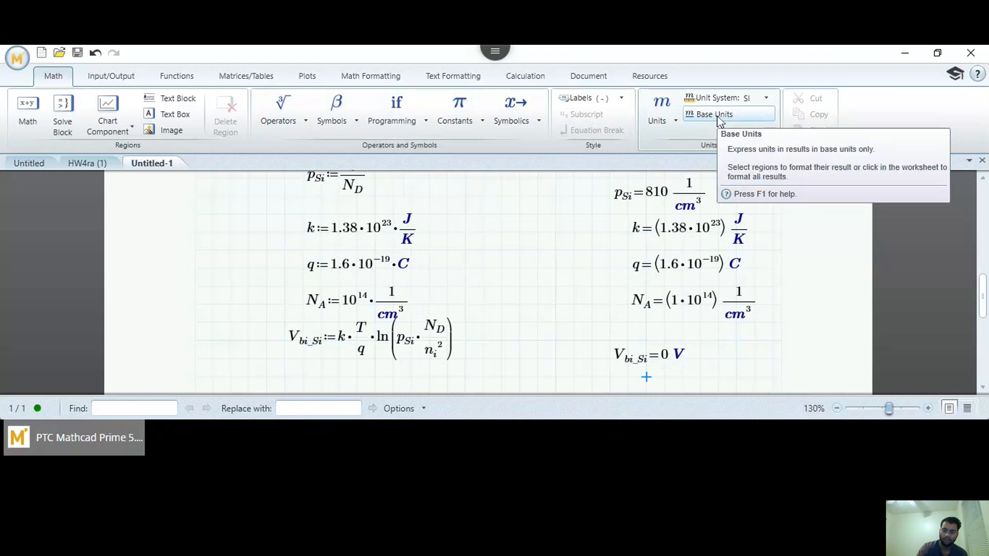
click(720, 99)
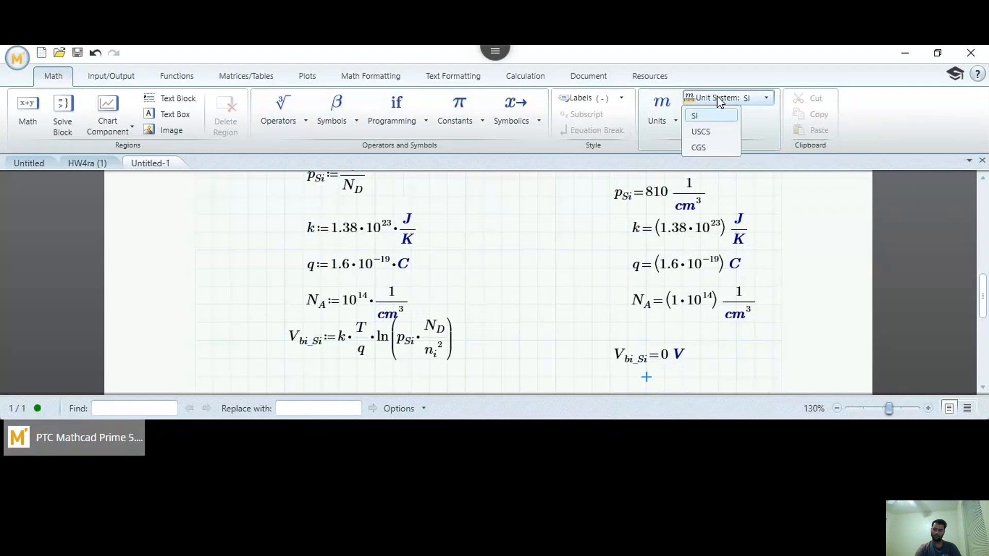
click(701, 119)
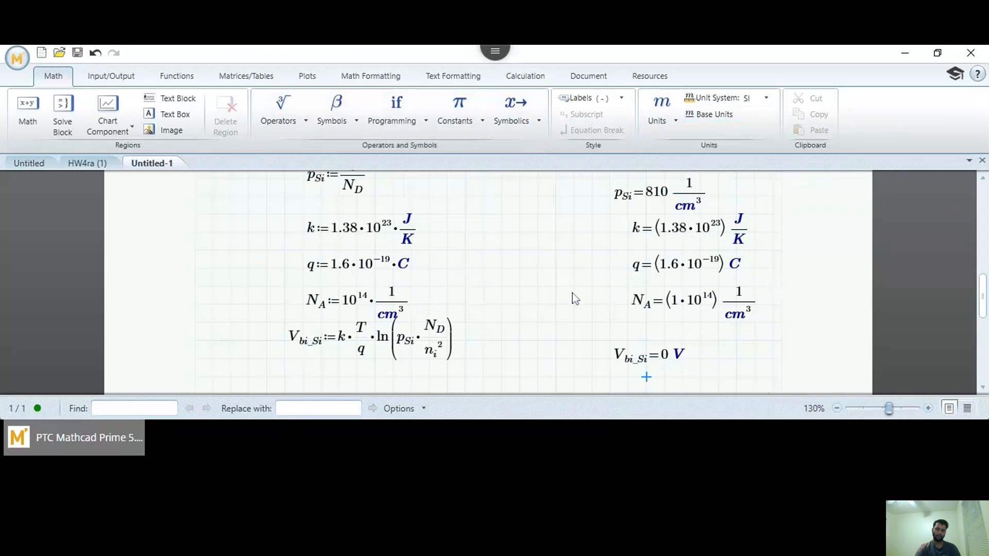
scroll(573, 293, up, 10)
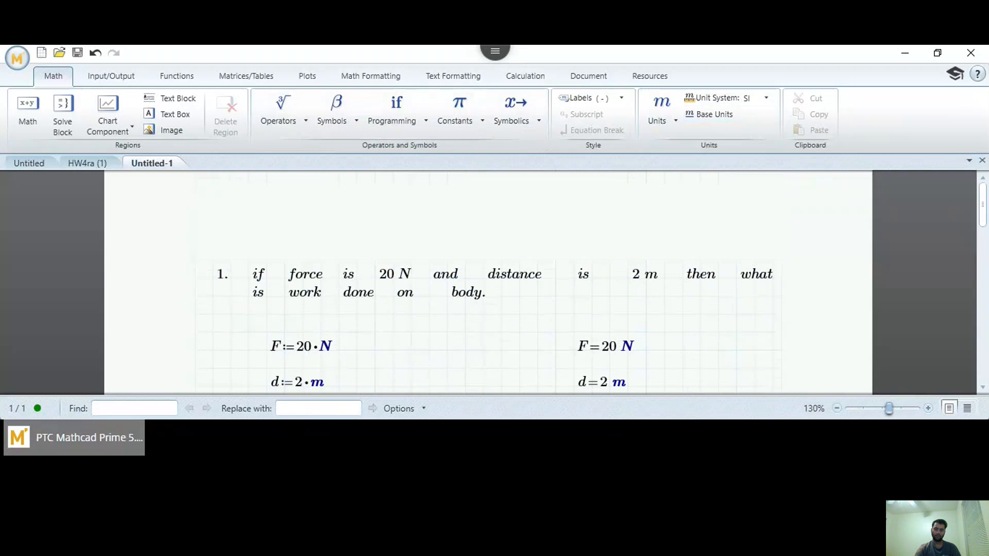
scroll(573, 293, down, 15)
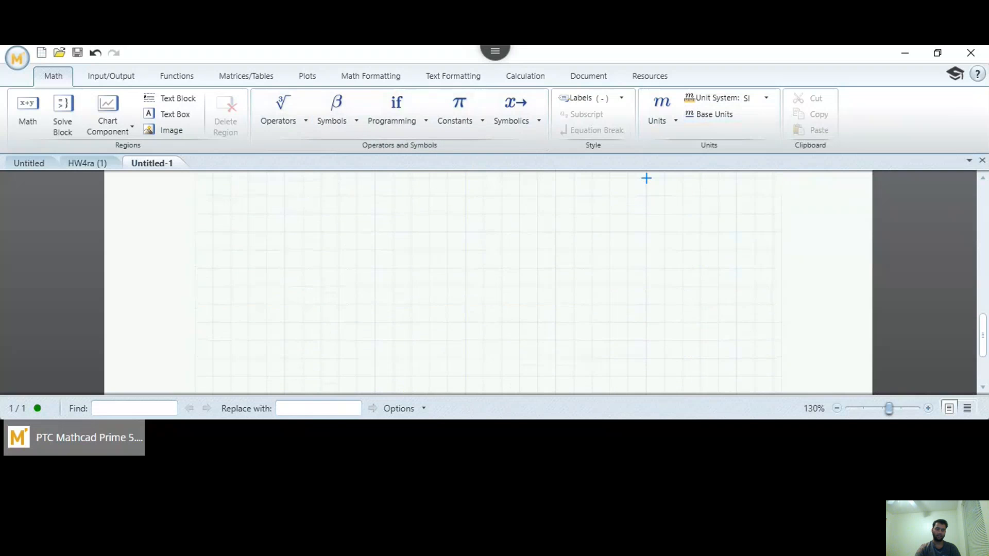